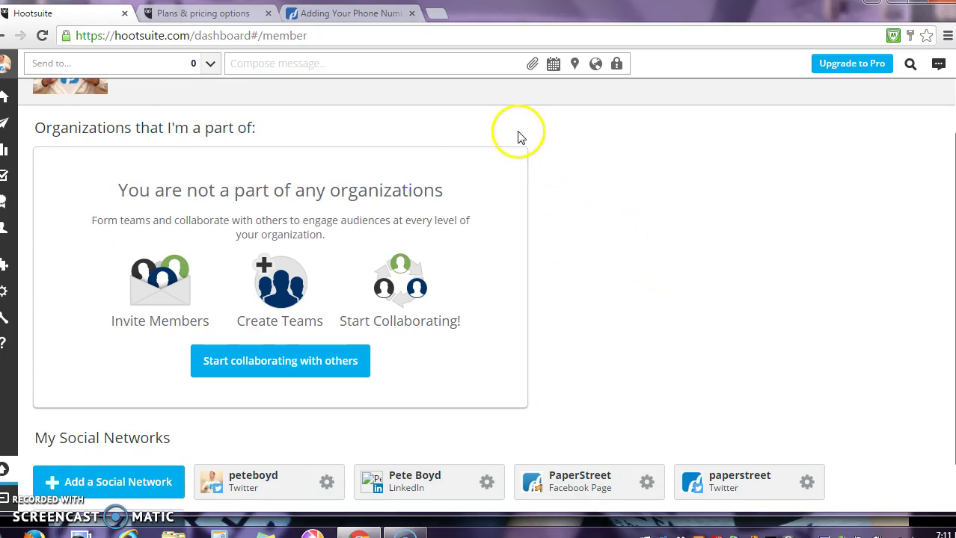
- Add a social network: review the Facebook, Google+ and LinkedIn options, then start connecting Twitter
mouse_move(7, 73)
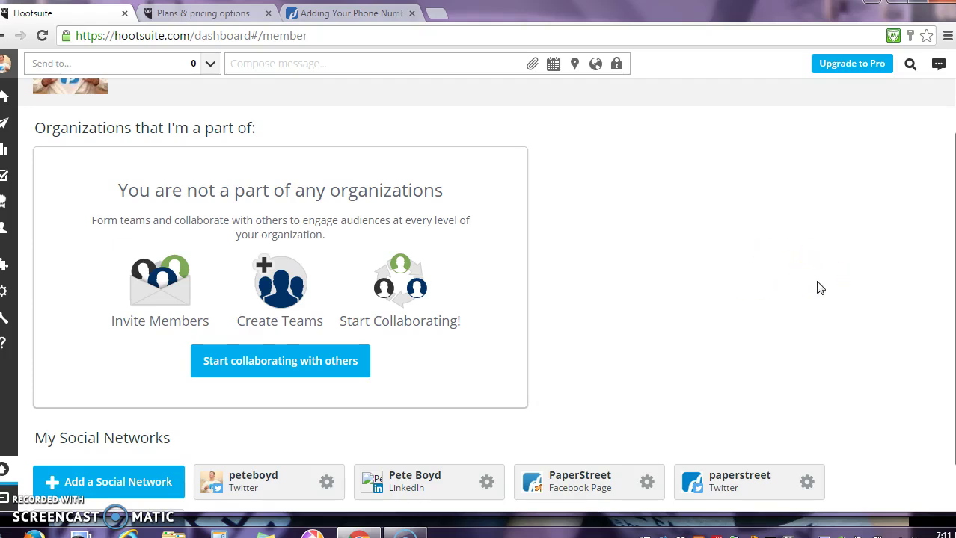
scroll(817, 284, "down", 1)
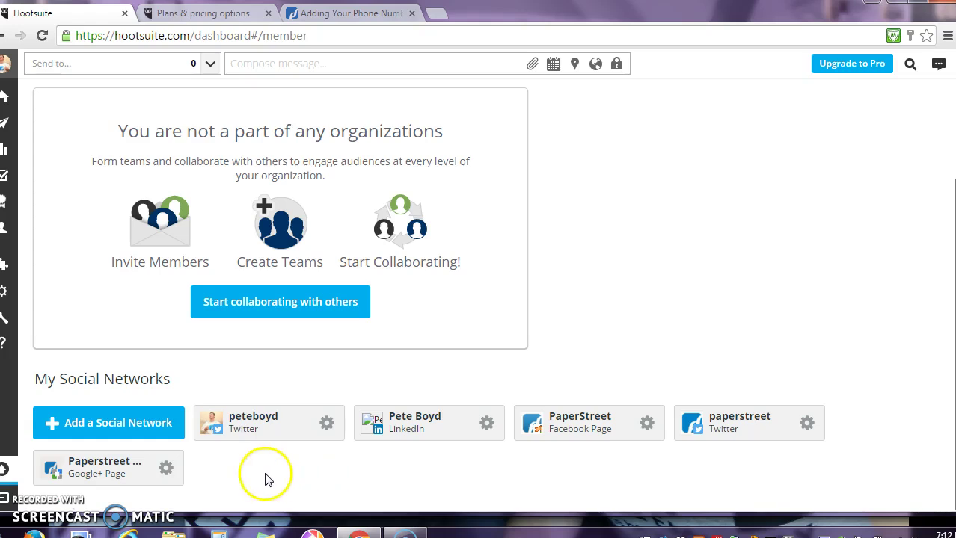
left_click(69, 424)
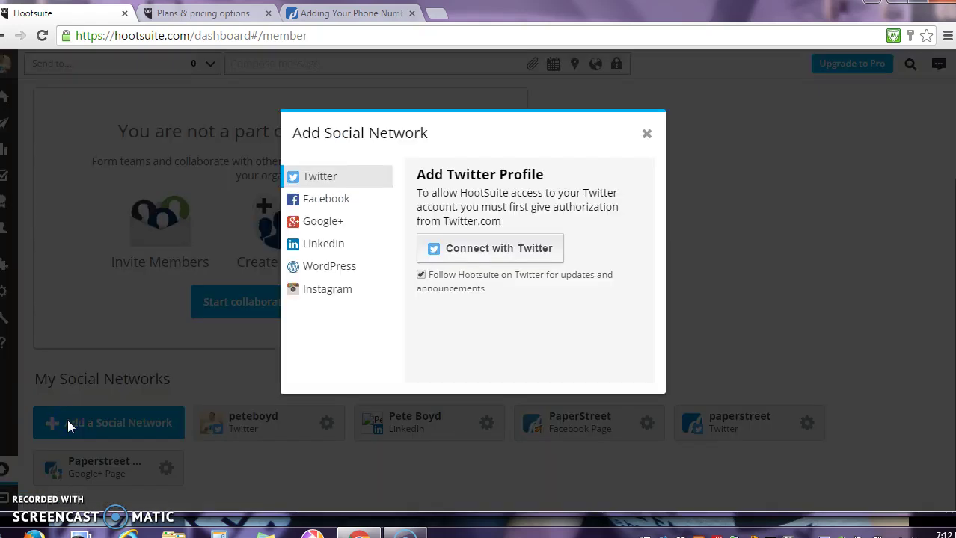
left_click(327, 202)
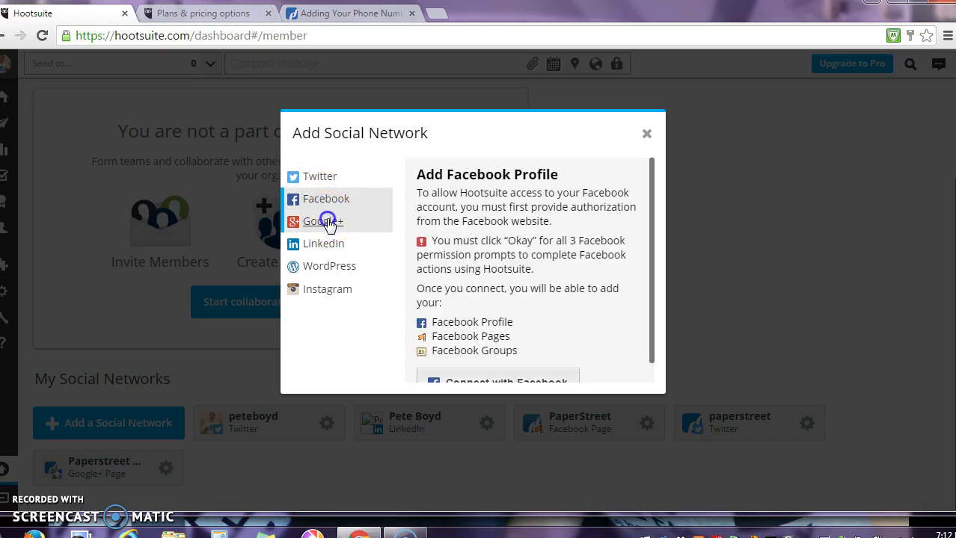
left_click(327, 223)
left_click(320, 244)
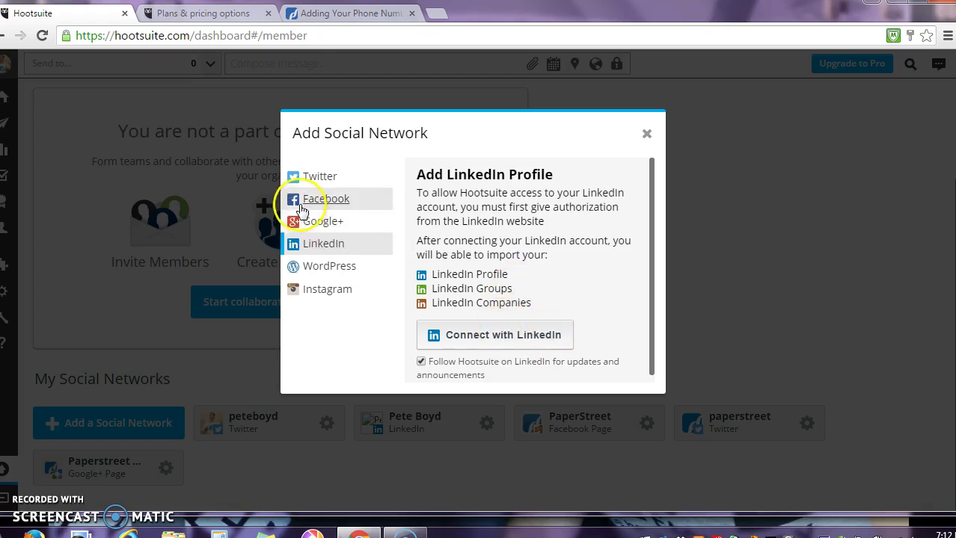
left_click(311, 220)
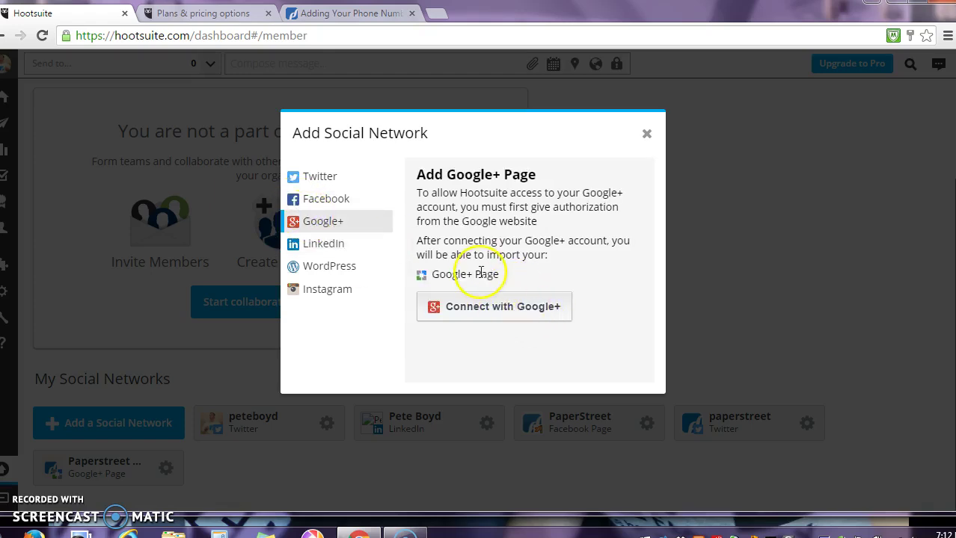
left_click(313, 176)
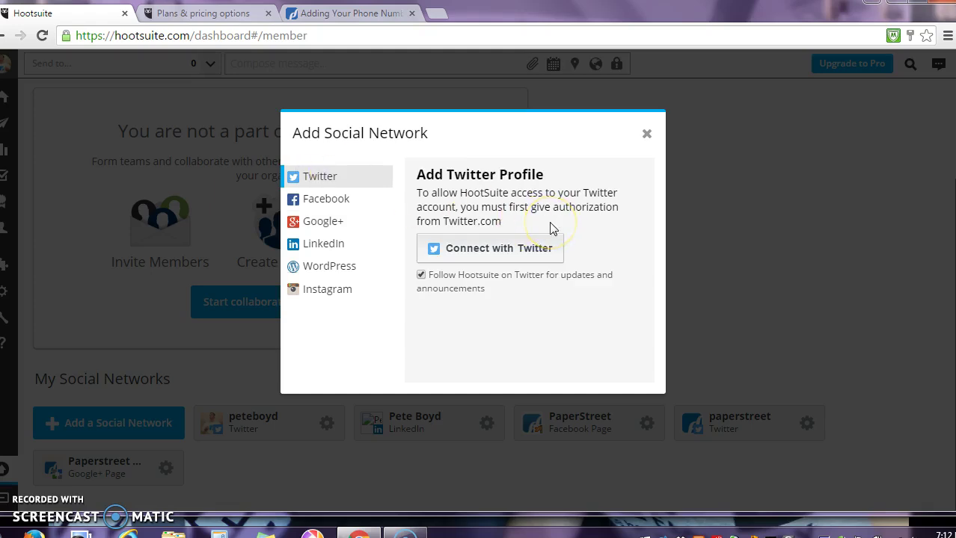
left_click(480, 248)
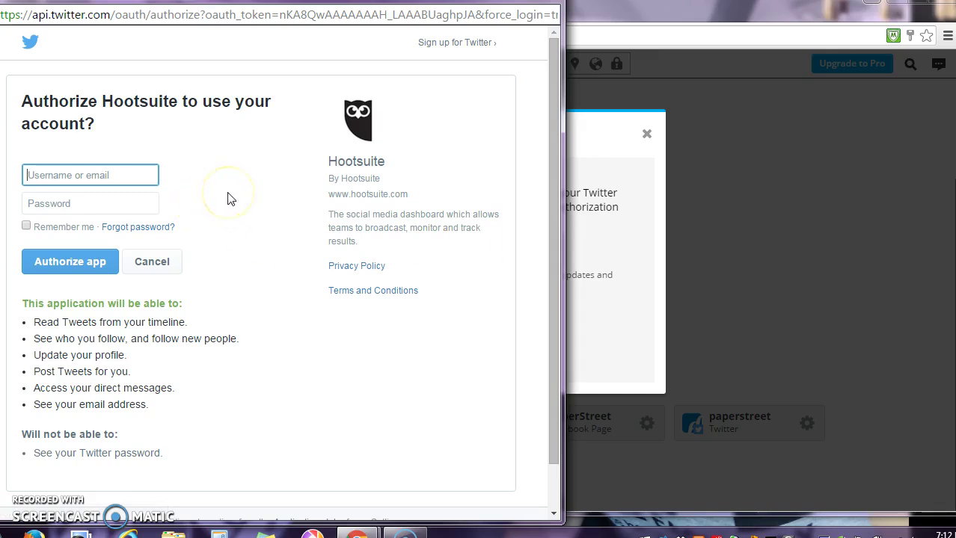
- Focus the Twitter username and password fields, then close the authorization popup without signing in
left_click(86, 175)
left_click(65, 203)
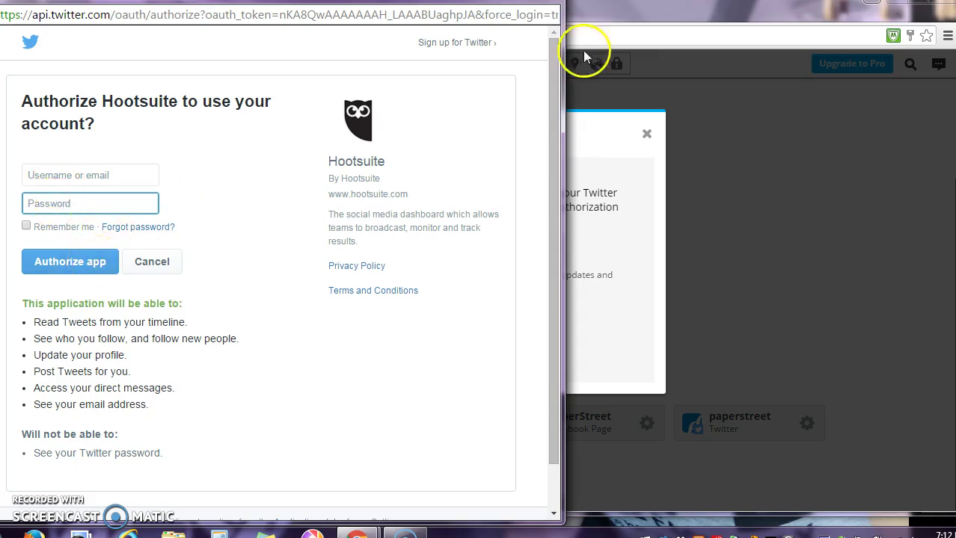
left_click(551, 2)
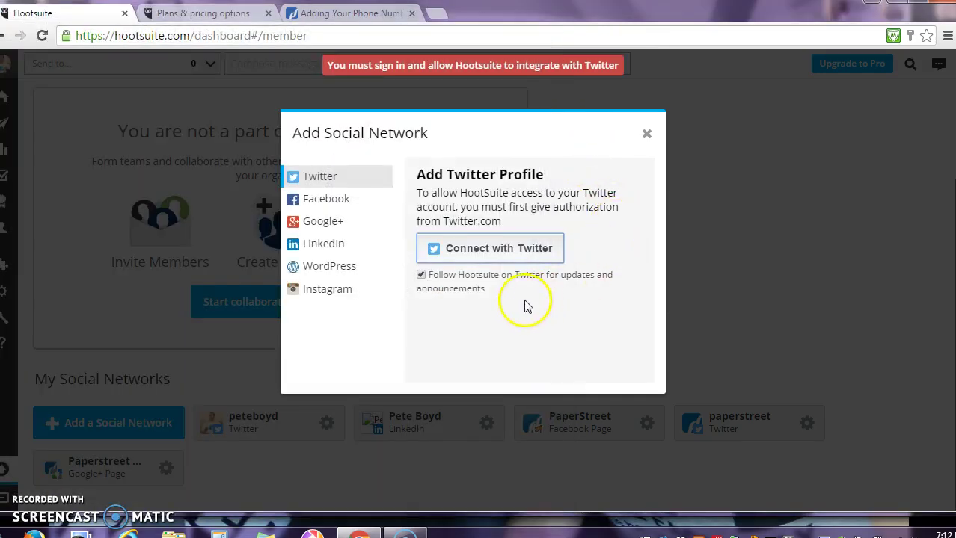
- Review the network options, untick Follow Hootsuite on Twitter, and close the dialog unconnected
left_click(352, 199)
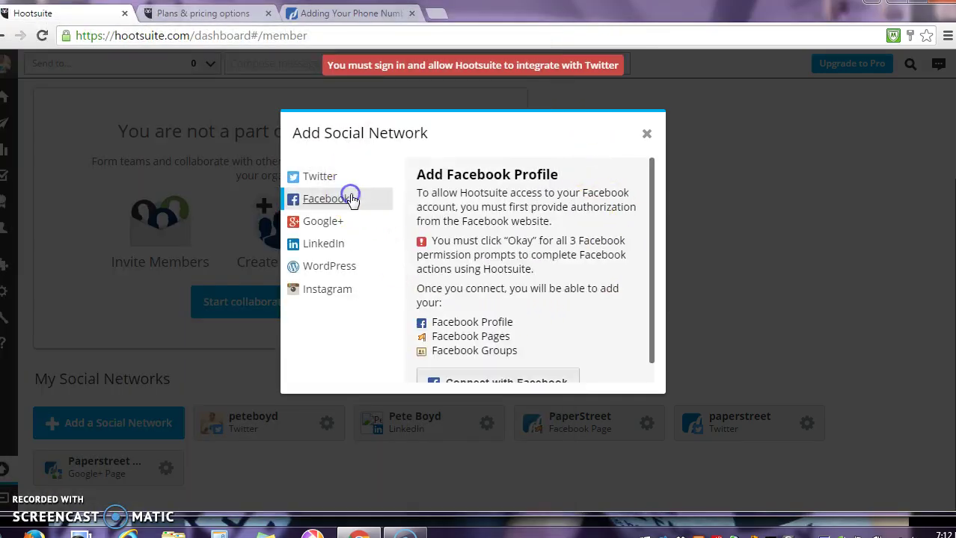
left_click(329, 228)
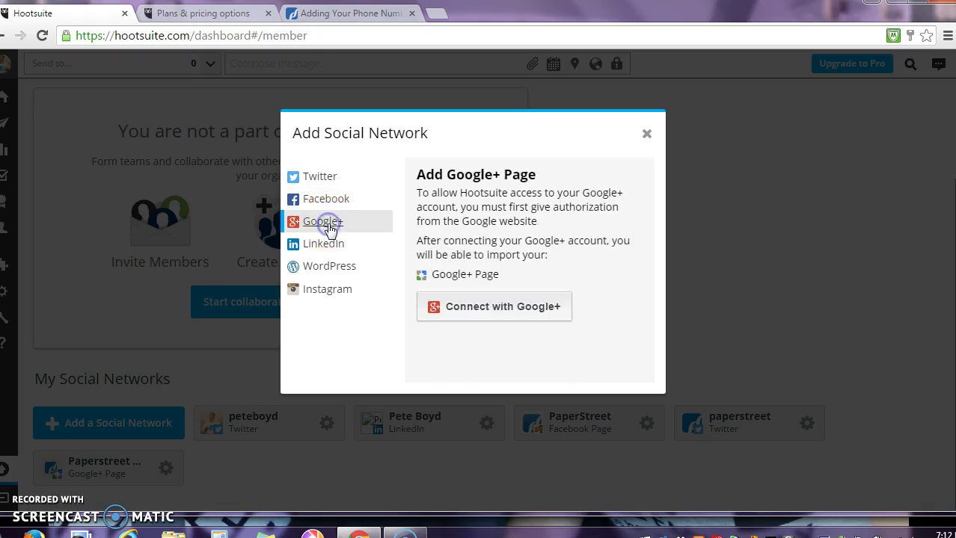
left_click(324, 245)
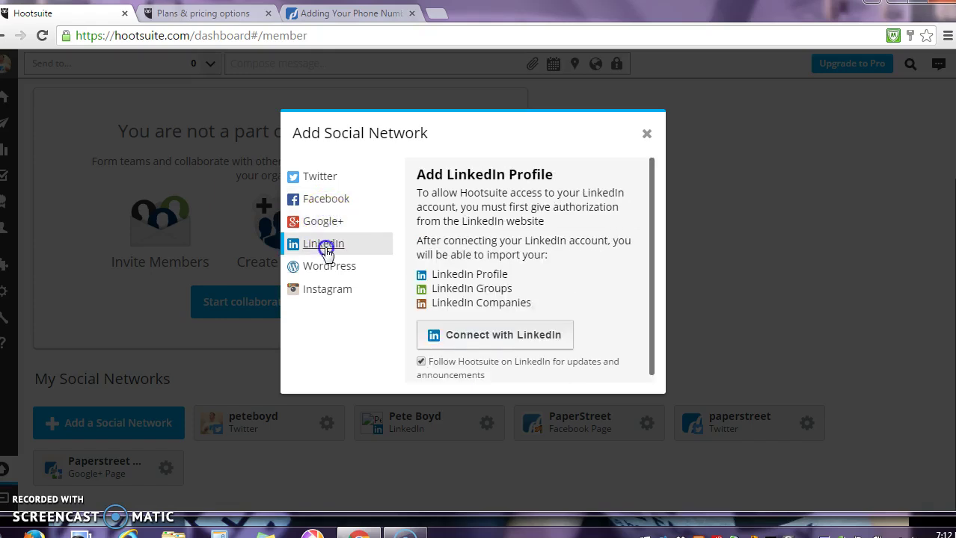
left_click(317, 177)
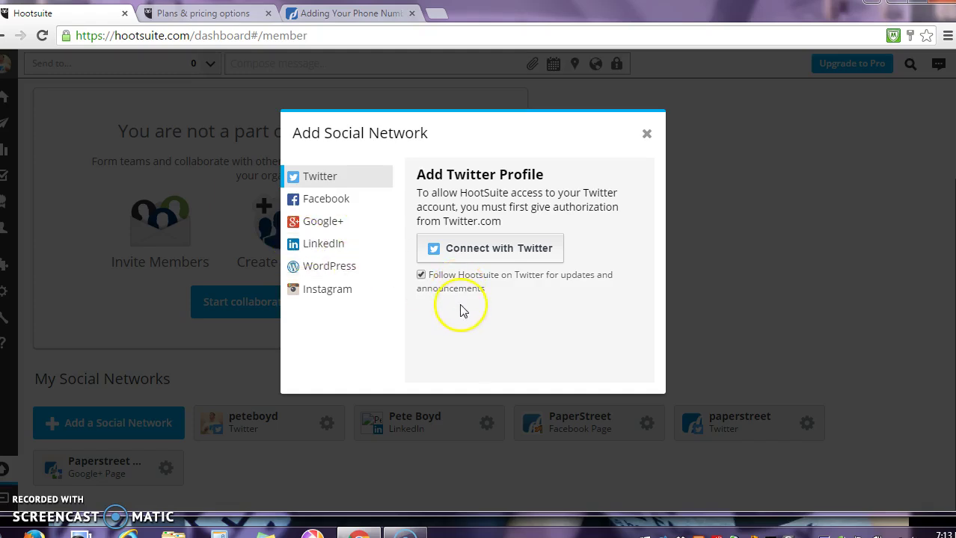
left_click(420, 274)
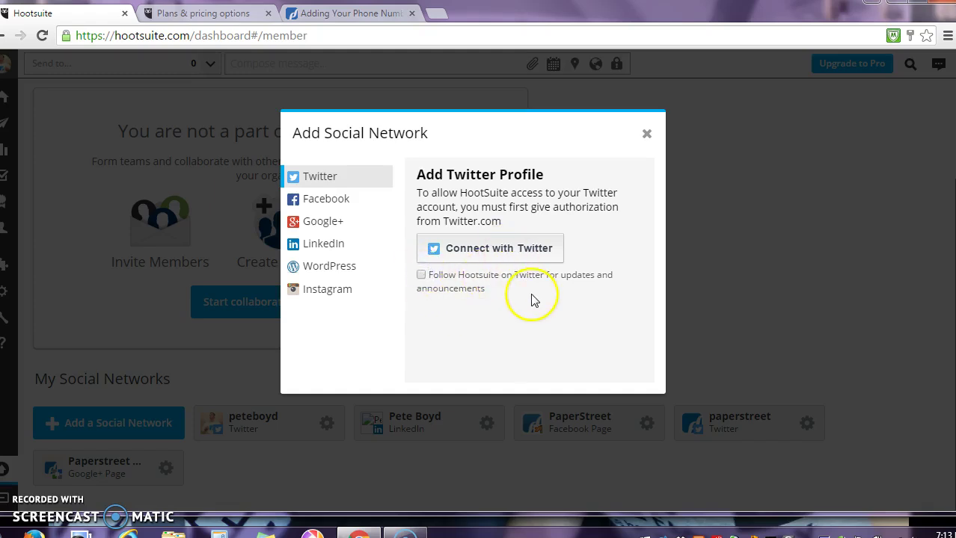
left_click(335, 202)
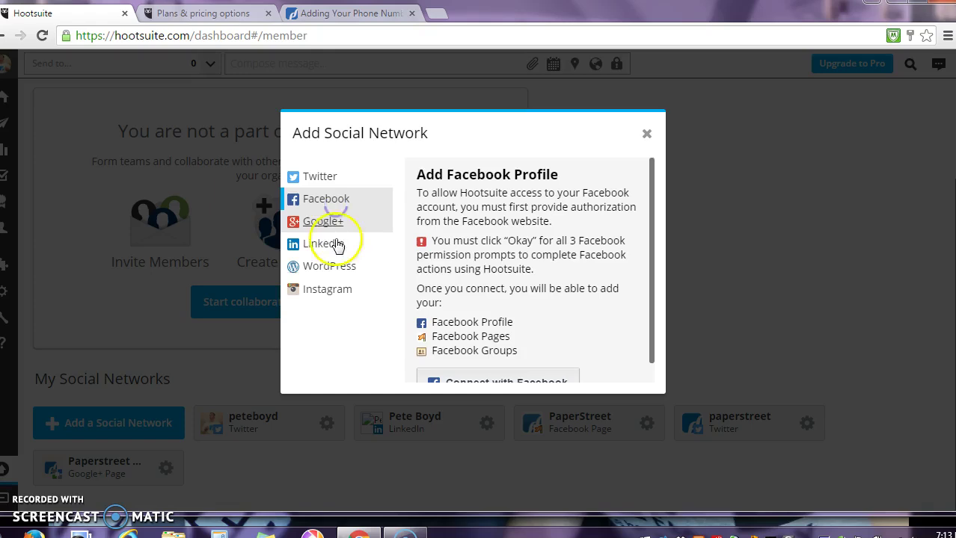
left_click(646, 135)
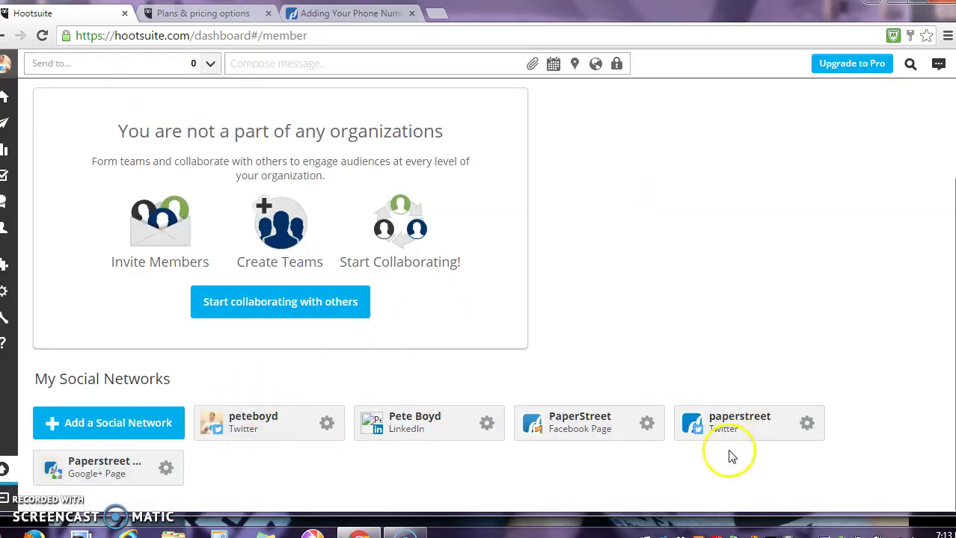
left_click(327, 423)
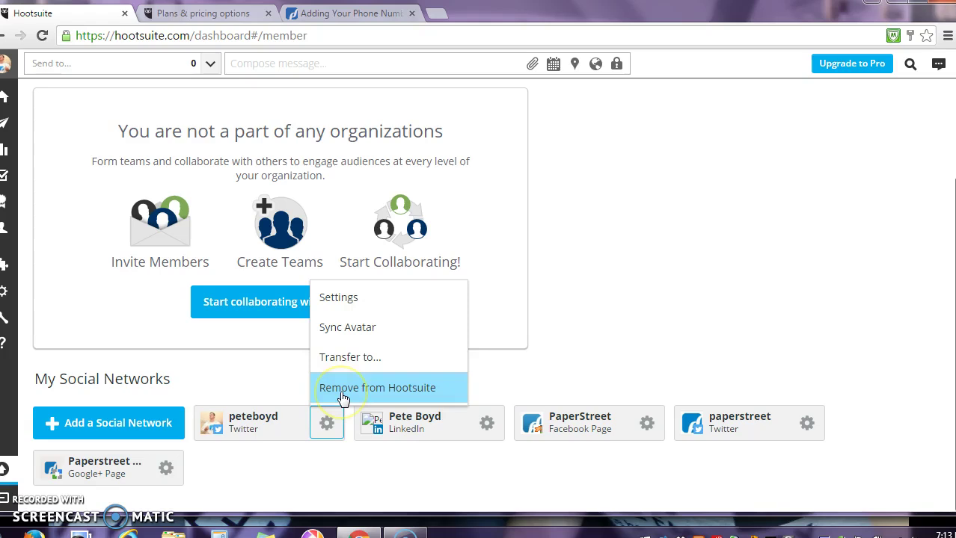
left_click(337, 455)
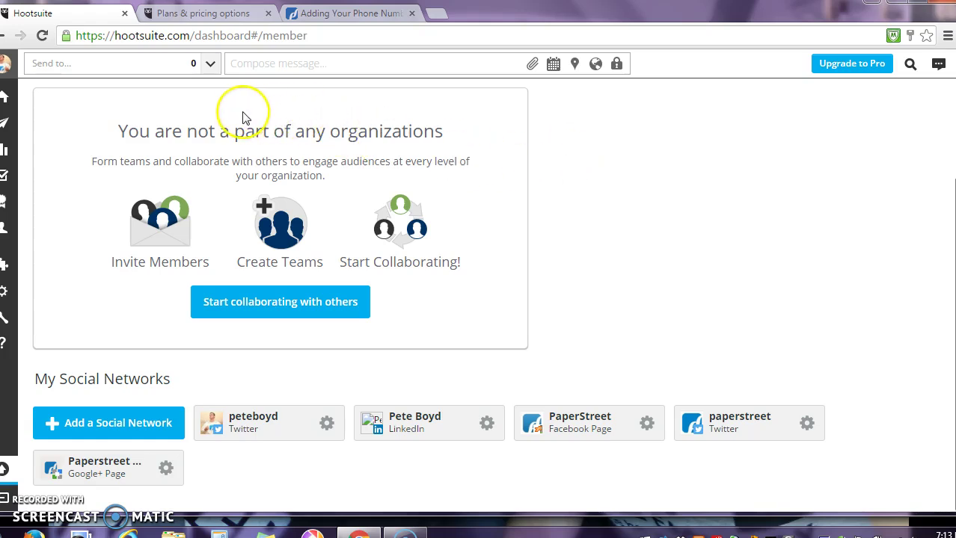
- Open the full composer with the paperstreet Twitter and PaperStreet Facebook Page profiles selected
left_click(240, 66)
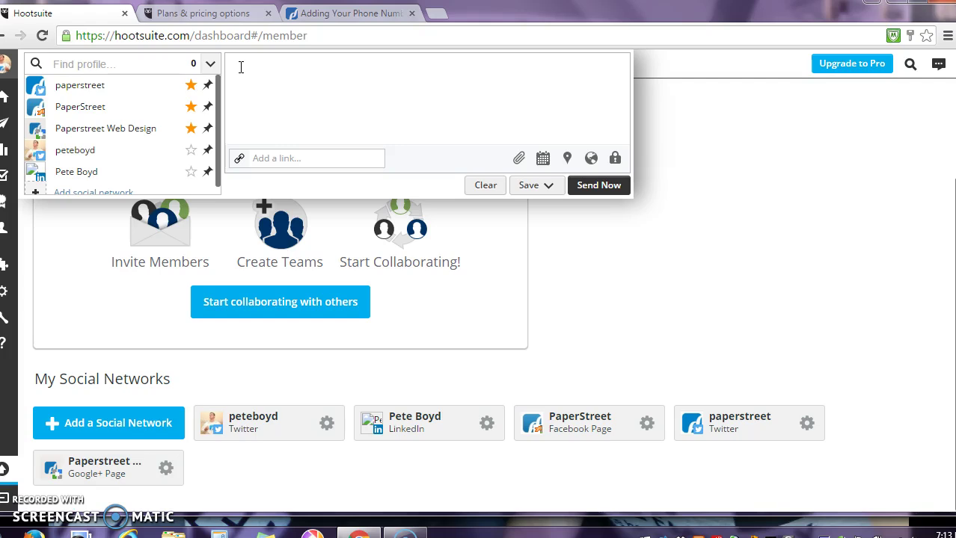
left_click(80, 90)
left_click(83, 107)
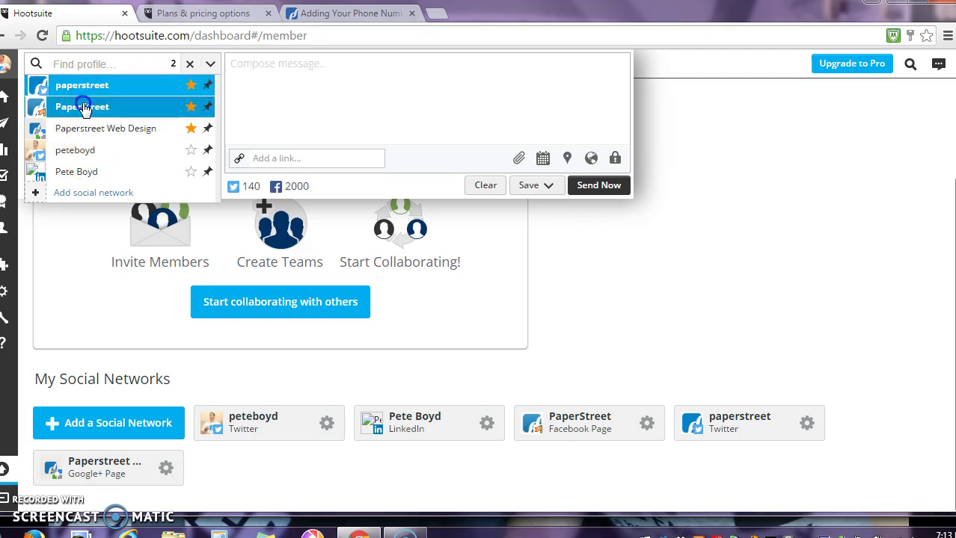
left_click(309, 157)
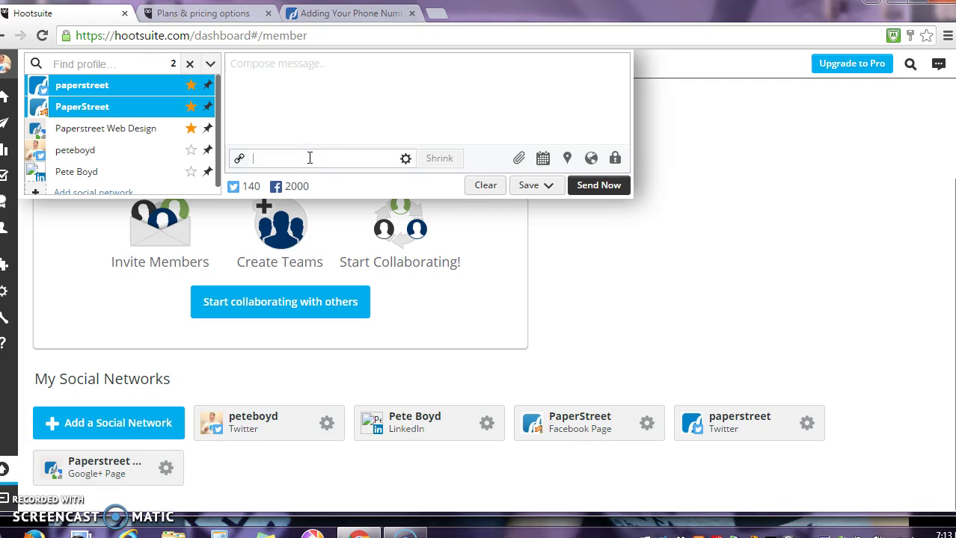
left_click(360, 106)
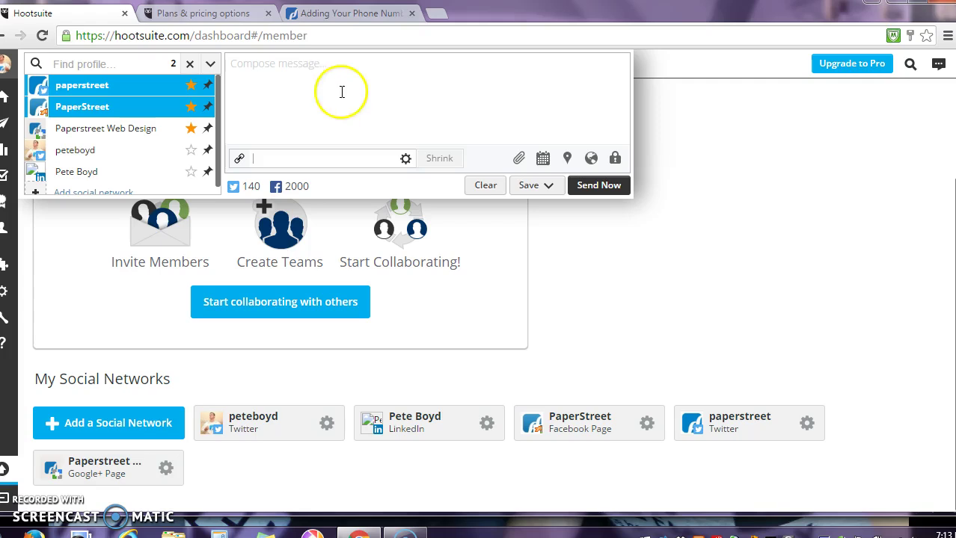
- Write the message 'Find out what you need to know when adding a phone number to your website'
left_click(329, 17)
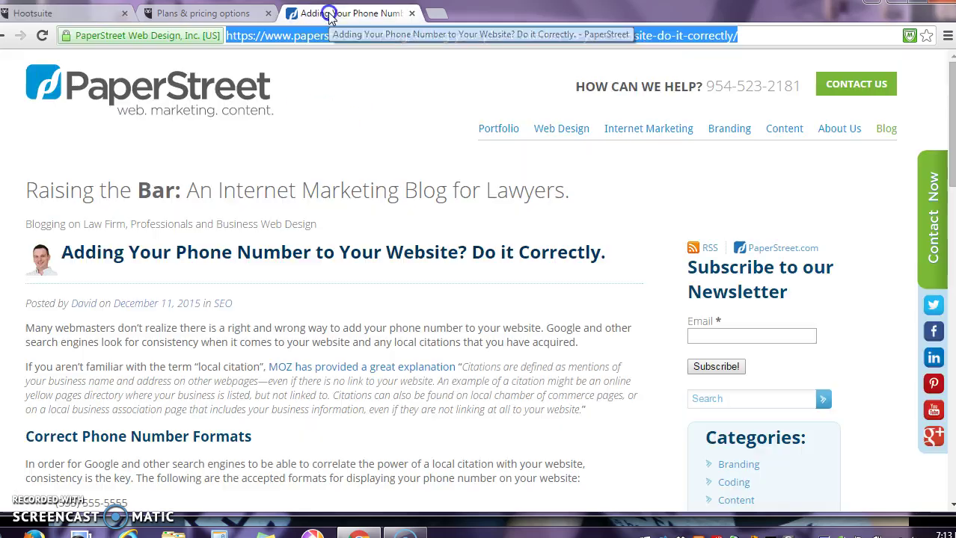
left_click(361, 142)
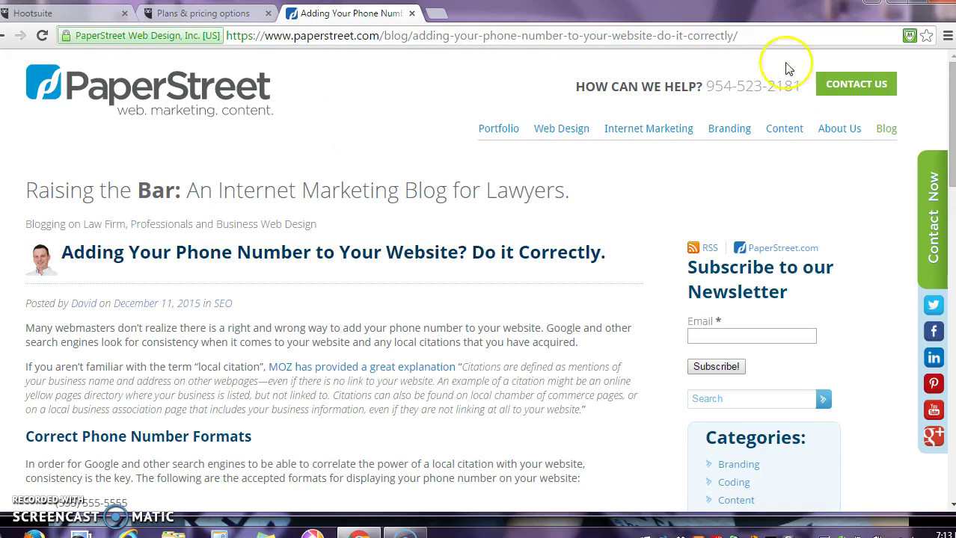
left_click(762, 35)
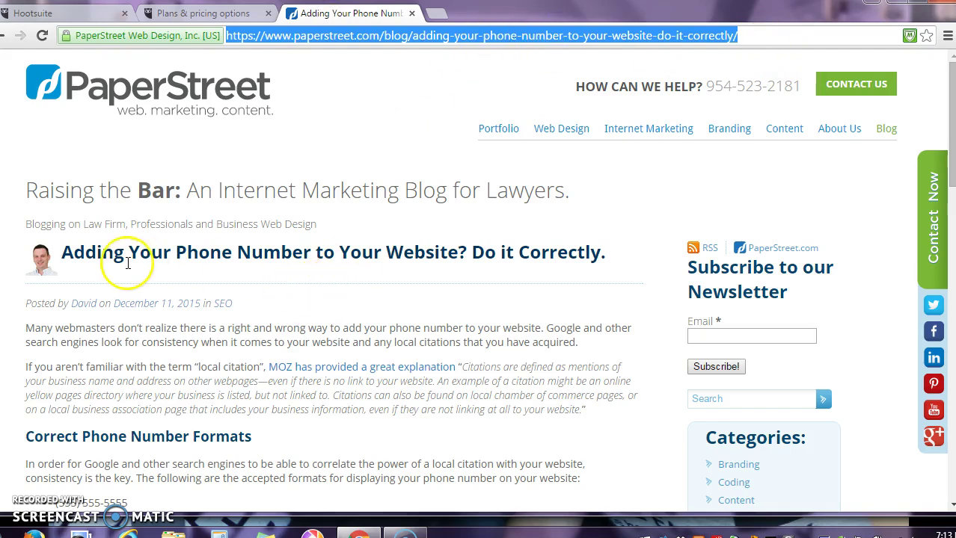
left_click(63, 14)
left_click(371, 97)
type("Find out what you need to know when ")
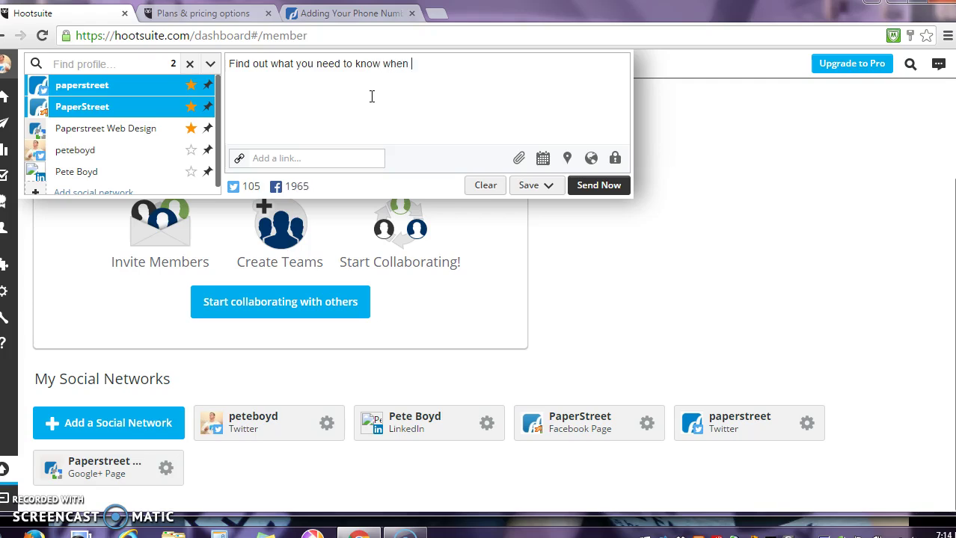
type("adding a phone number to you")
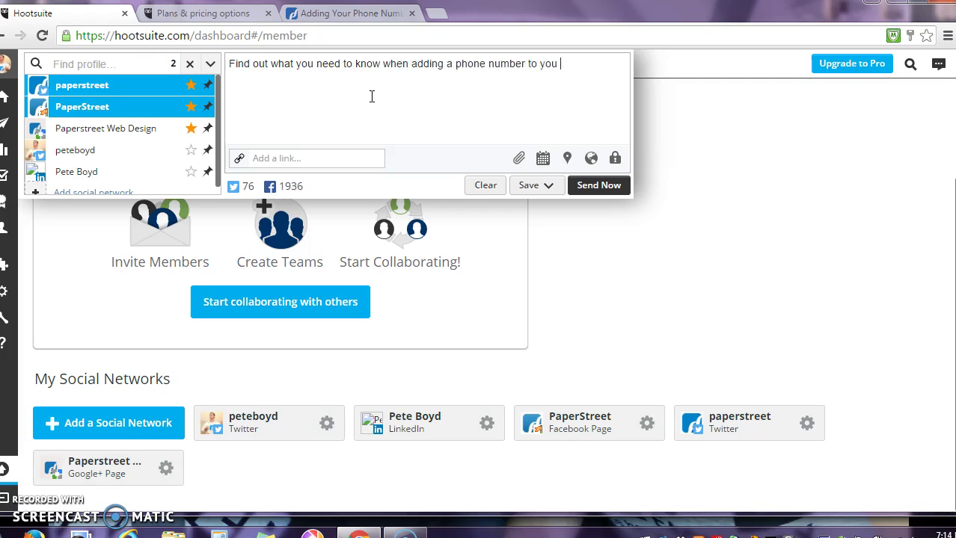
type("r website.")
- Copy the blog article's URL and paste it into the post's Add a link field
left_click(338, 14)
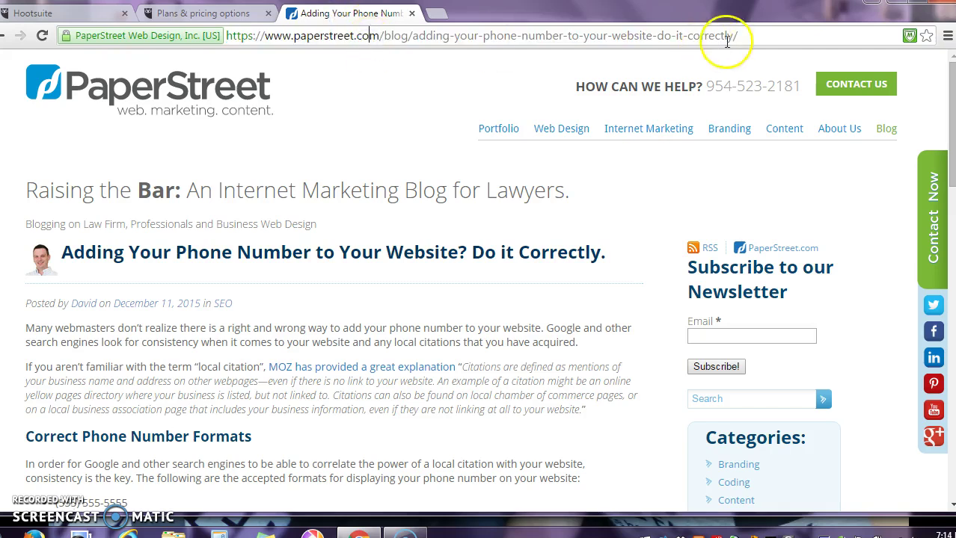
left_click_drag(760, 36, 235, 43)
key("ctrl+c")
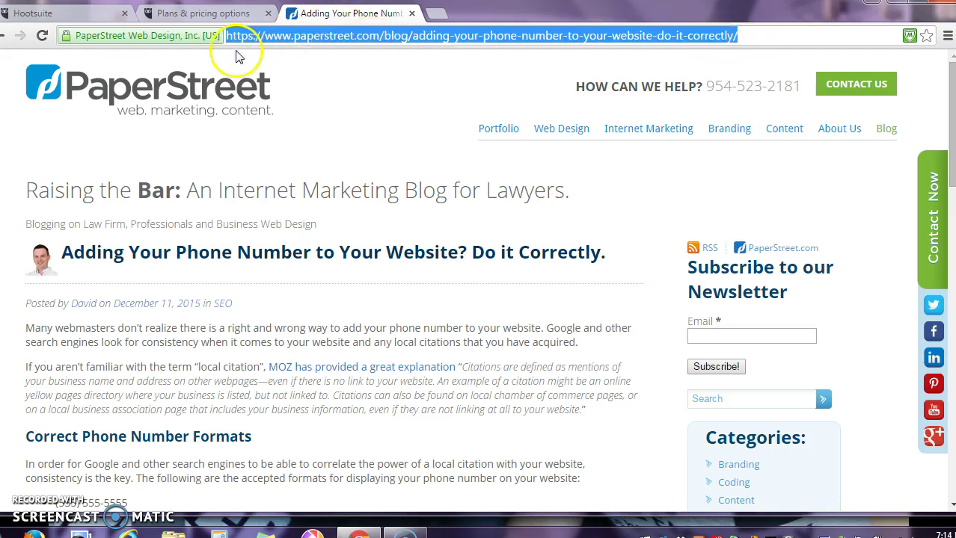
left_click(90, 14)
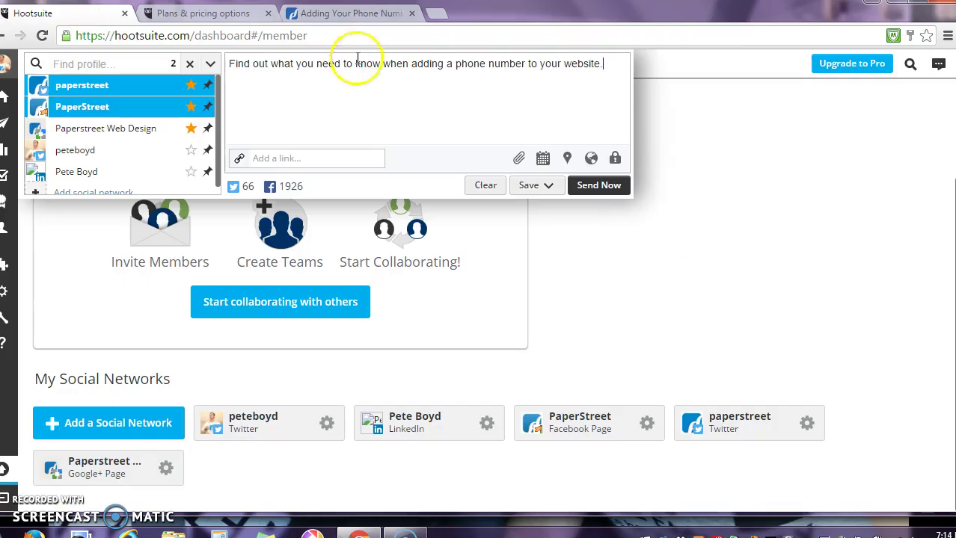
left_click(292, 156)
key("ctrl+v")
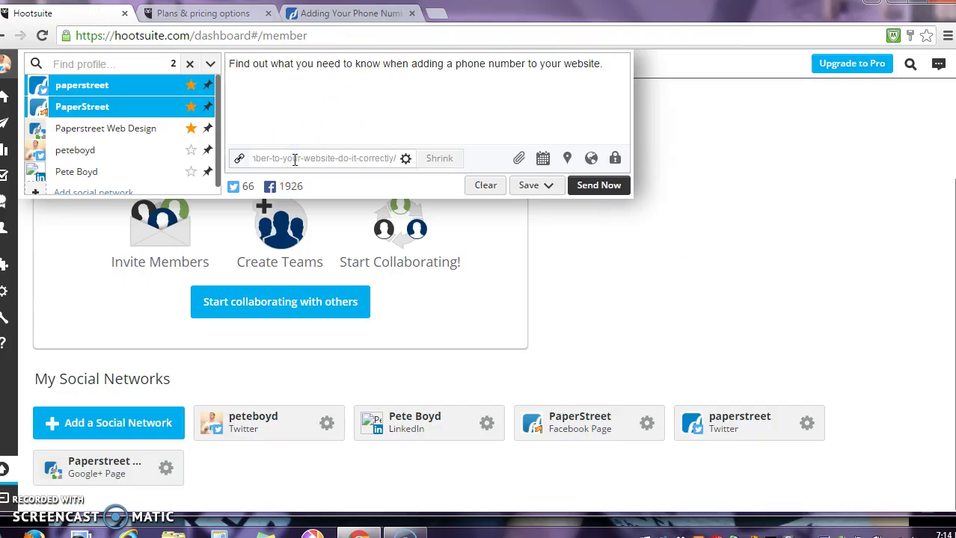
- Shrink the link into the message and add Paperstreet Web Design and LinkedIn as recipients
left_click(448, 161)
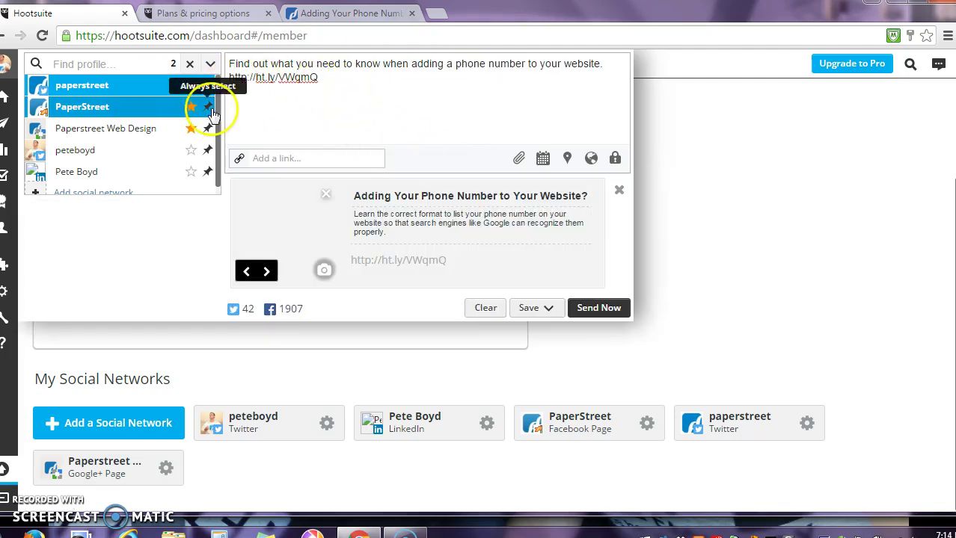
left_click(124, 88)
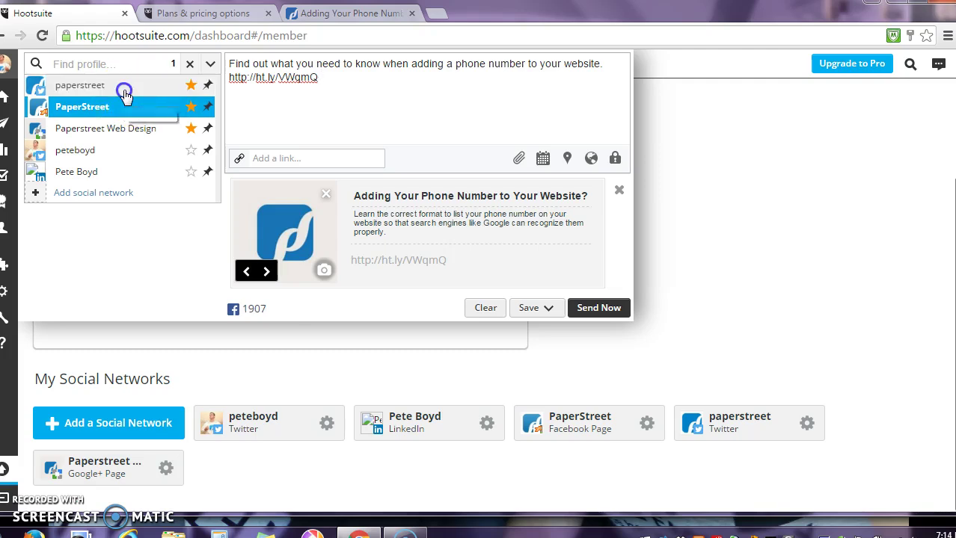
left_click(123, 105)
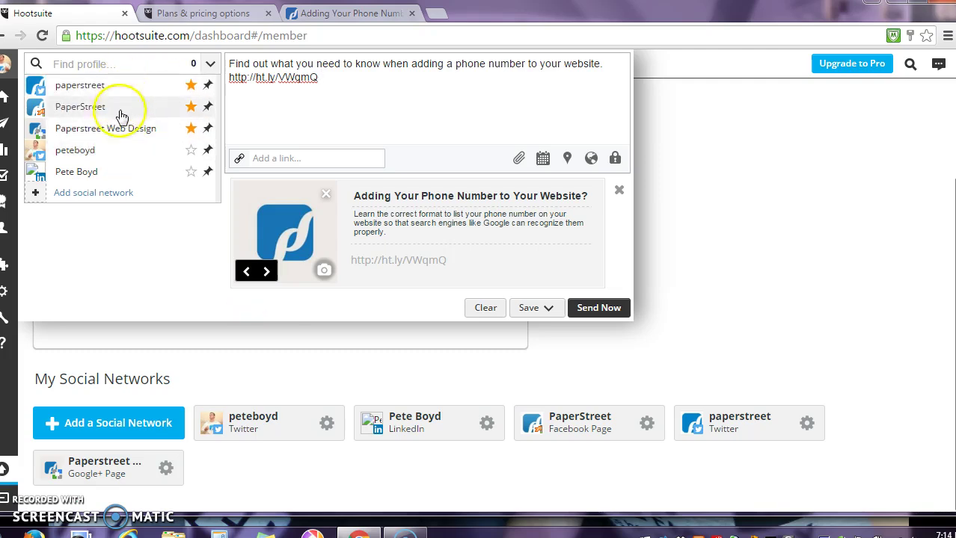
left_click(82, 87)
left_click(82, 107)
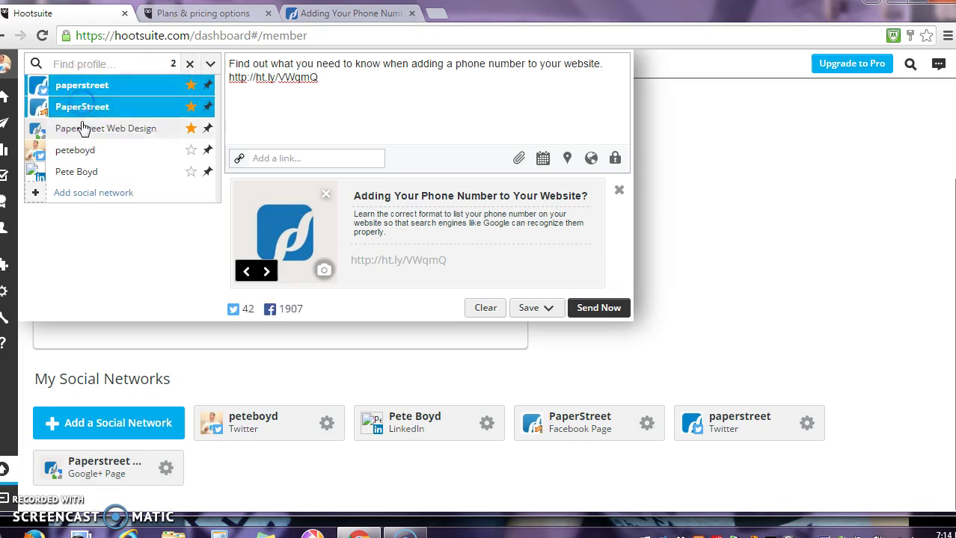
left_click(82, 128)
left_click(84, 174)
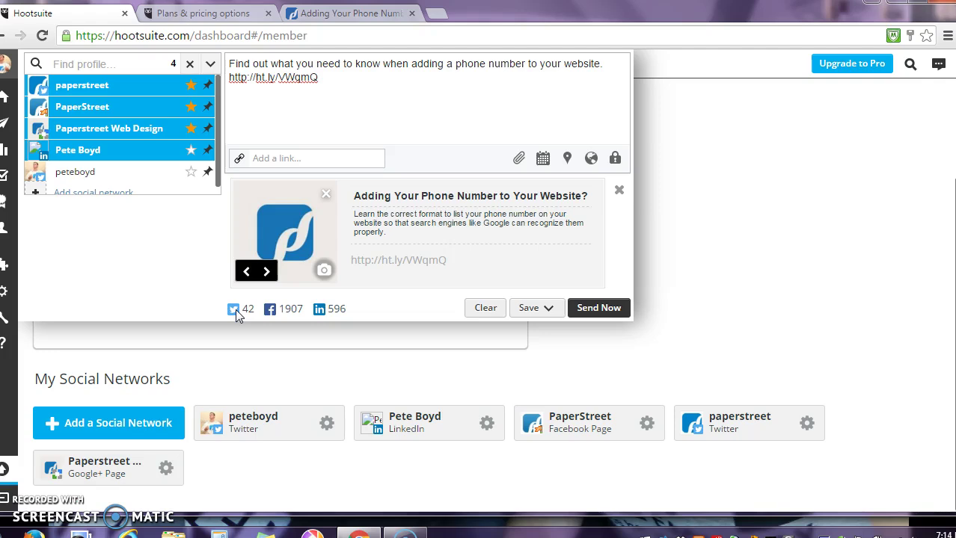
left_click(255, 310)
type("eheh")
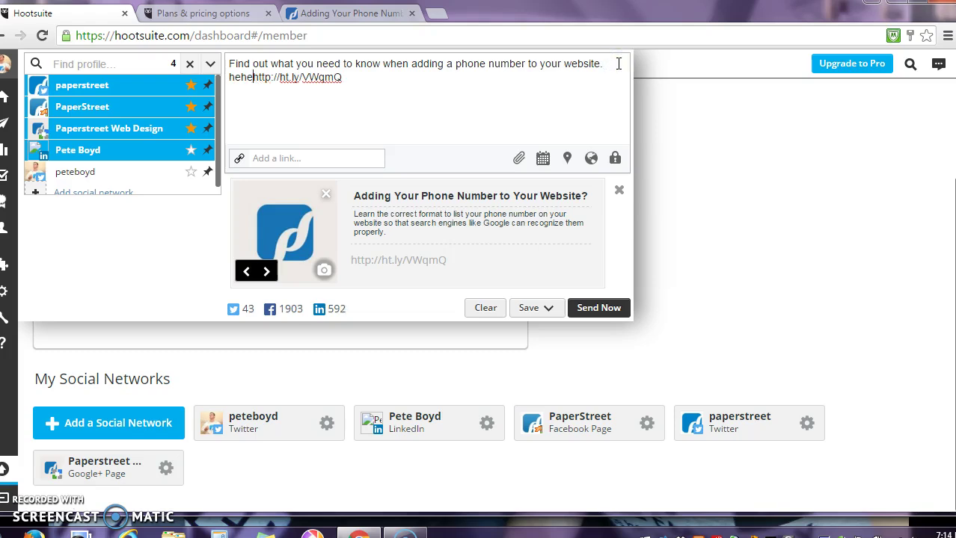
type("ee")
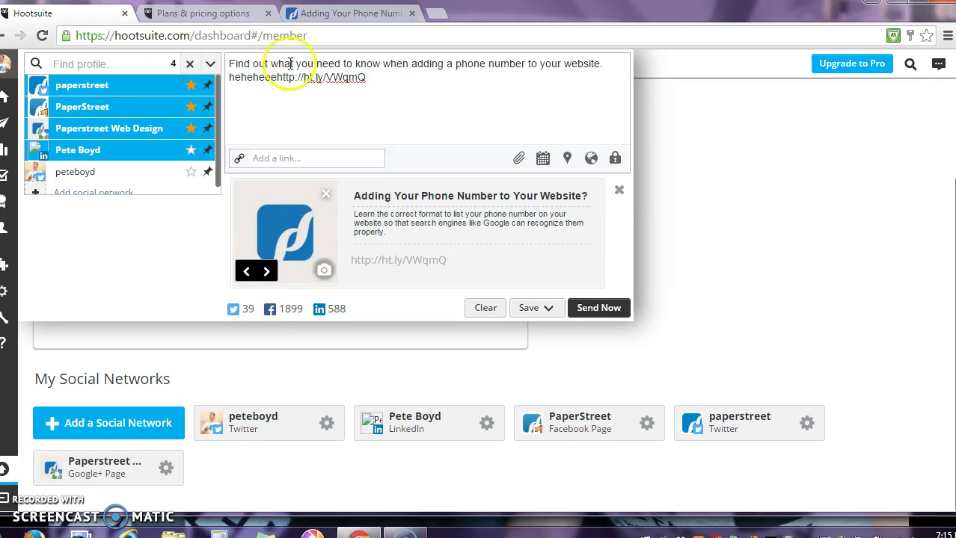
left_click_drag(274, 80, 225, 85)
key("BackSpace")
left_click(423, 83)
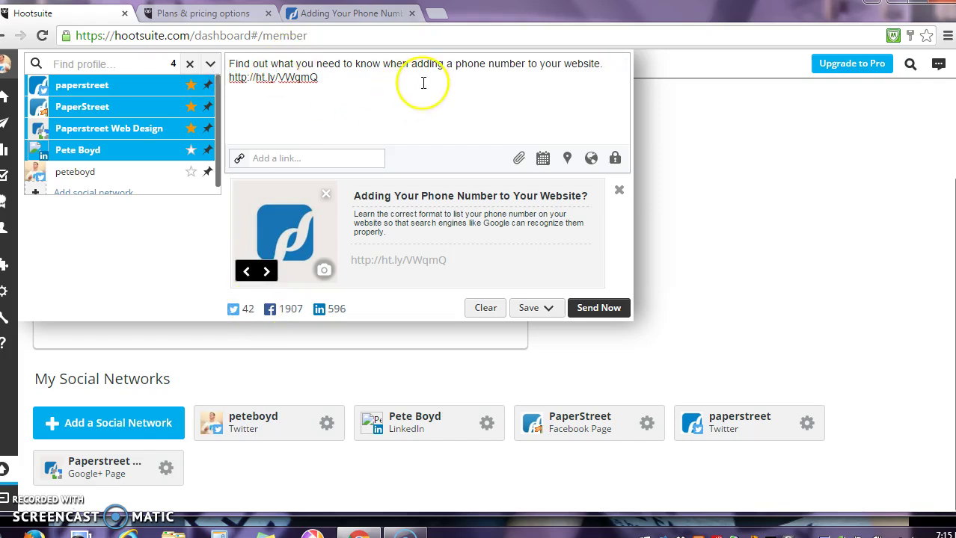
- Pick December 21 in the scheduler, set the time to 5:30 PM, and schedule the post
left_click(545, 160)
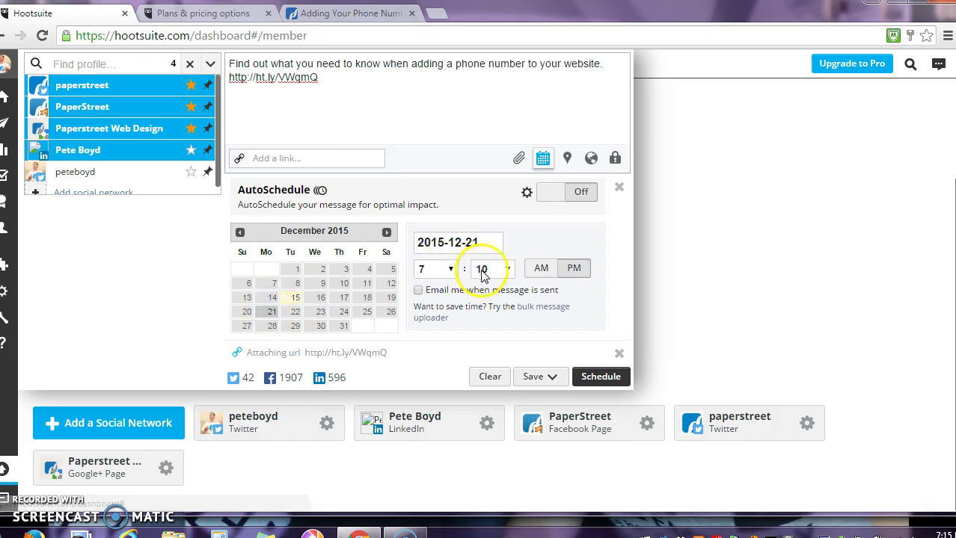
left_click(450, 270)
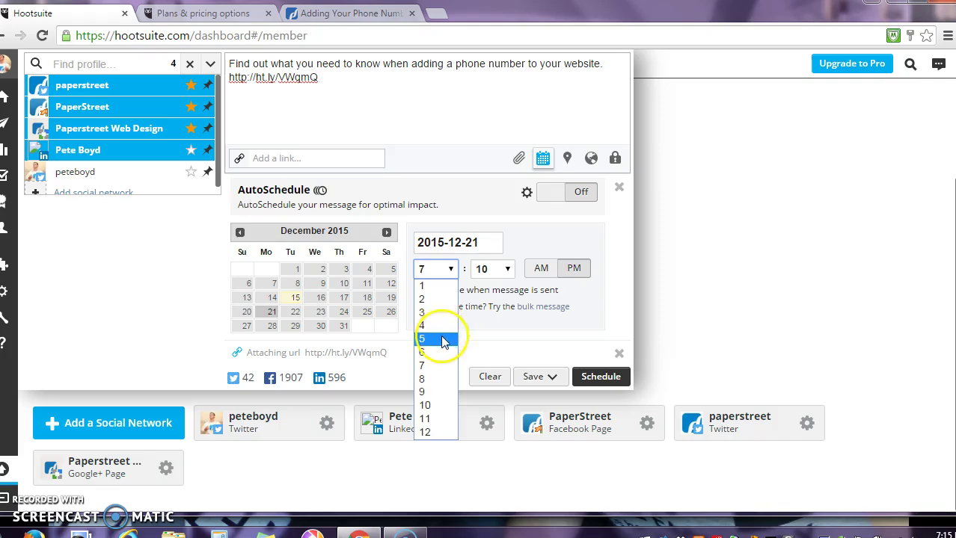
left_click(442, 338)
left_click(502, 269)
left_click(501, 367)
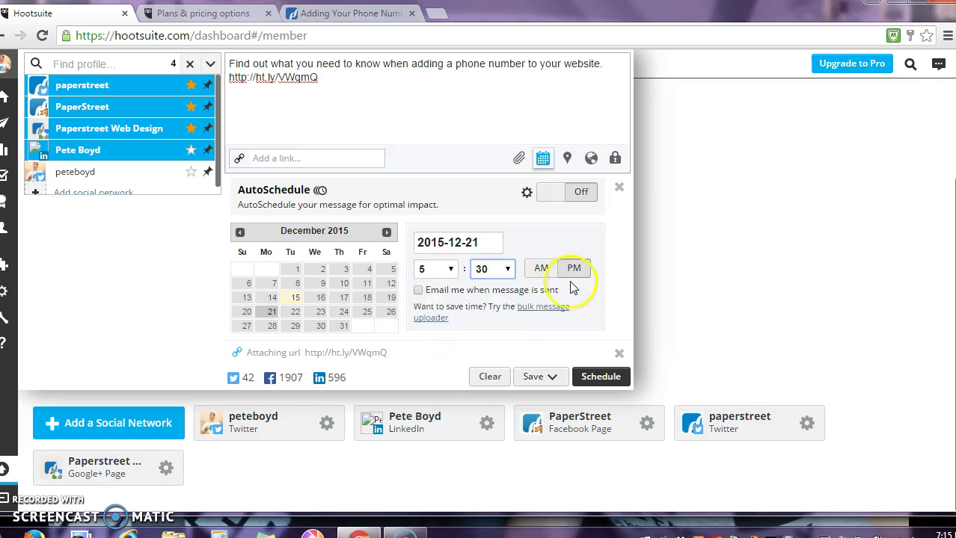
left_click(575, 270)
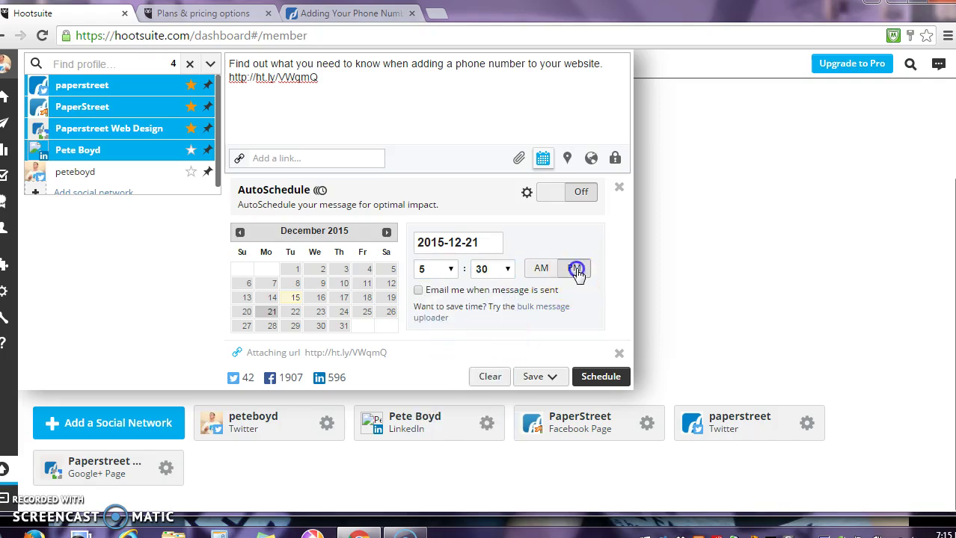
left_click(600, 377)
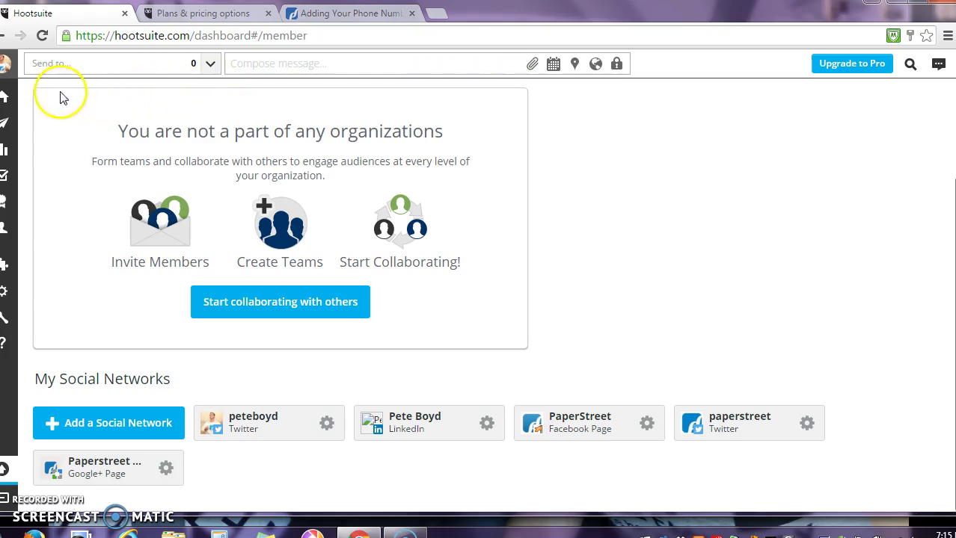
- Open Publisher to view the Scheduled messages list
mouse_move(7, 97)
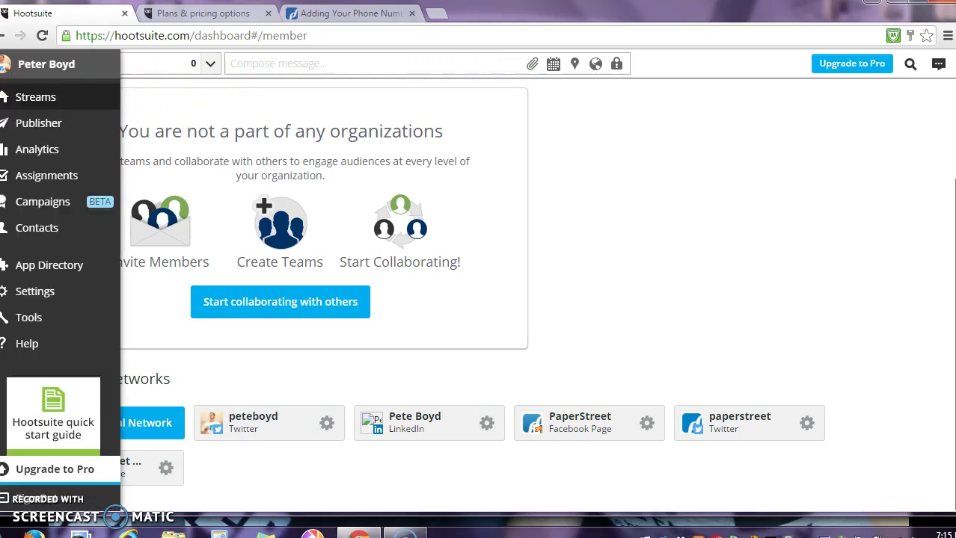
left_click(22, 121)
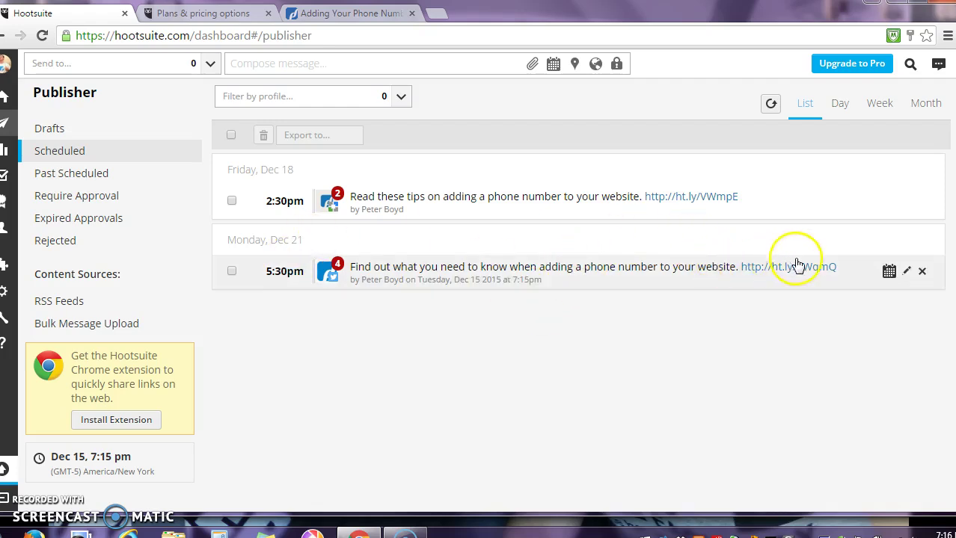
- Edit the Dec 21 post to remove all four profiles, add the two Twitter profiles, and save
left_click(907, 272)
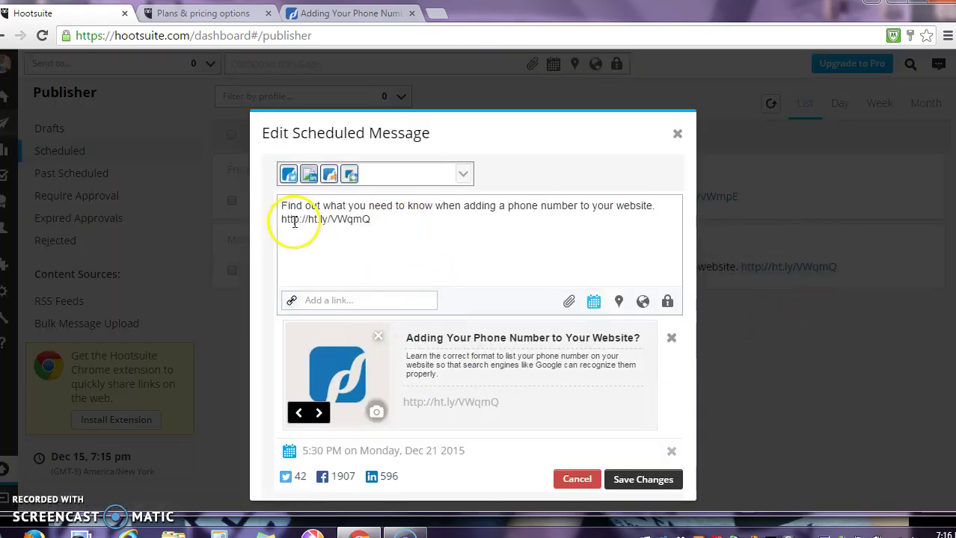
left_click(388, 172)
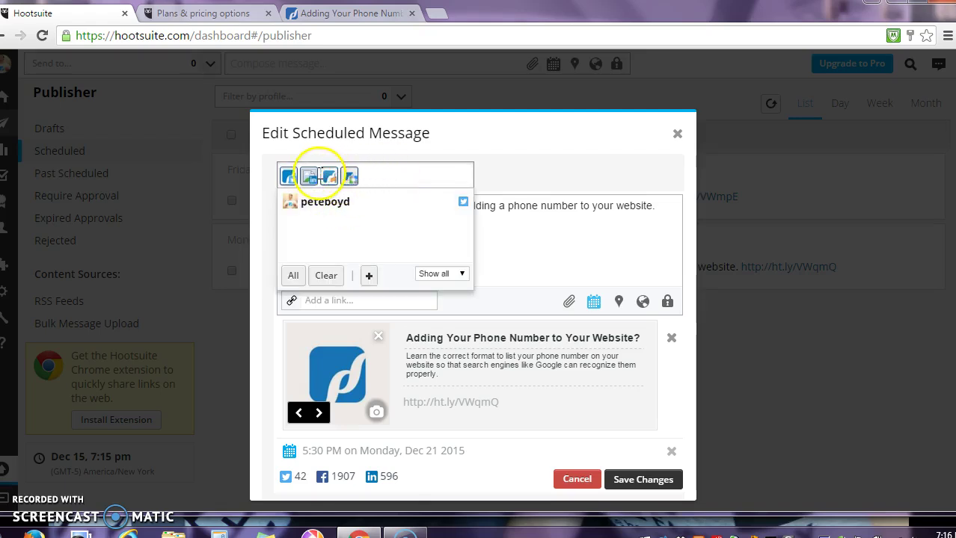
left_click(350, 176)
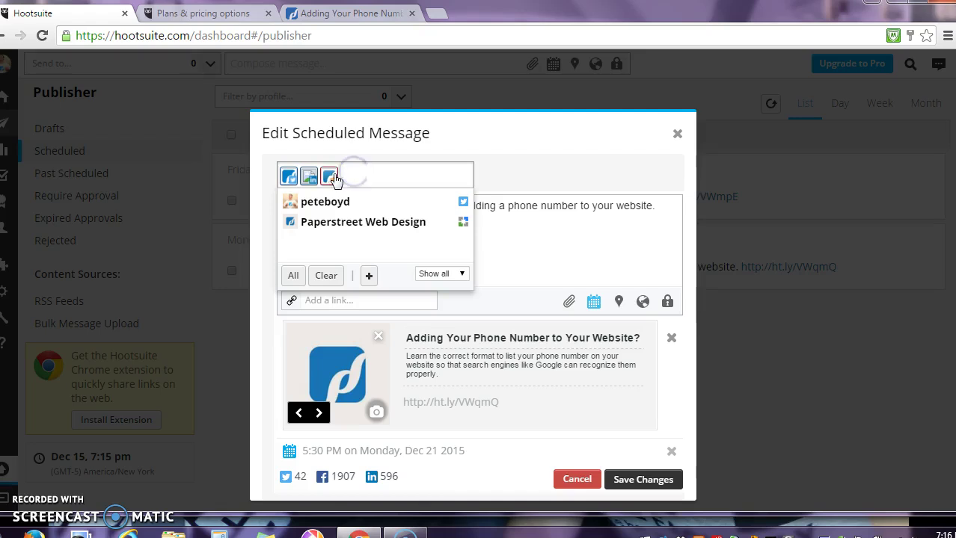
left_click(329, 177)
left_click(308, 178)
left_click(289, 177)
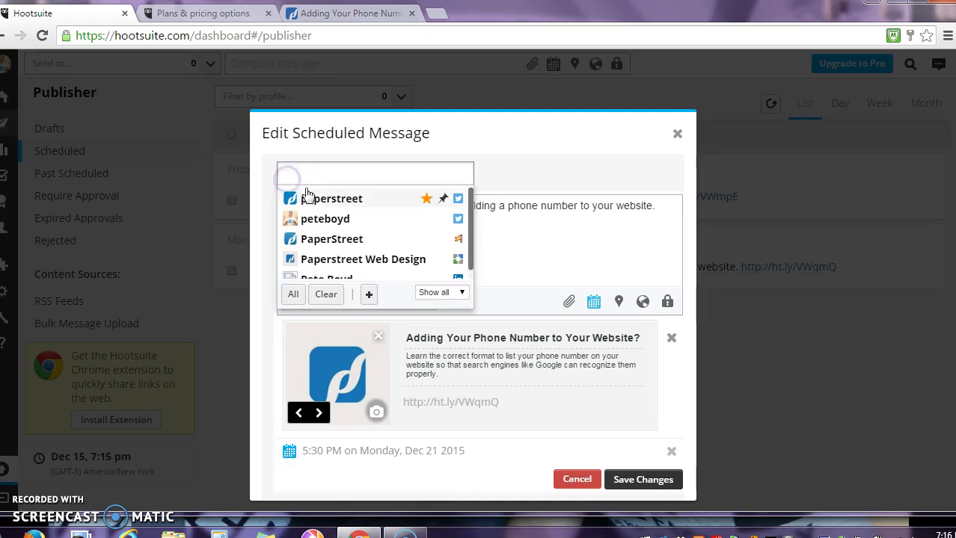
left_click(311, 199)
left_click(318, 202)
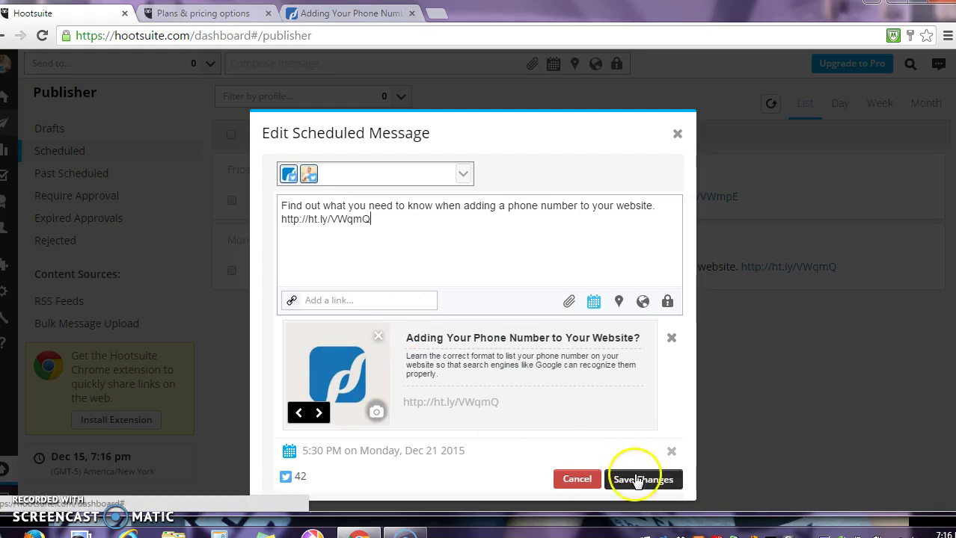
left_click(678, 134)
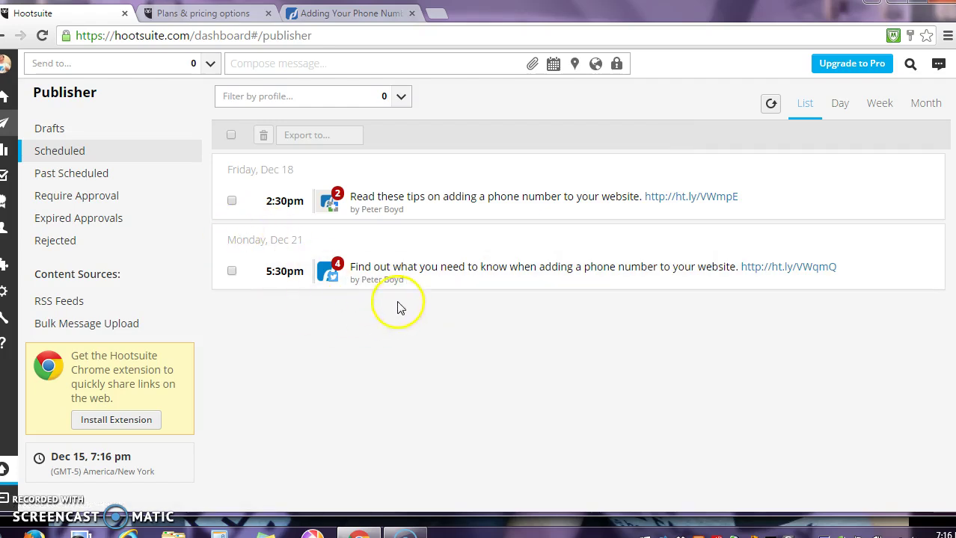
- Switch to Streams and dismiss the compose panel to reveal the empty tab dashboard
mouse_move(292, 202)
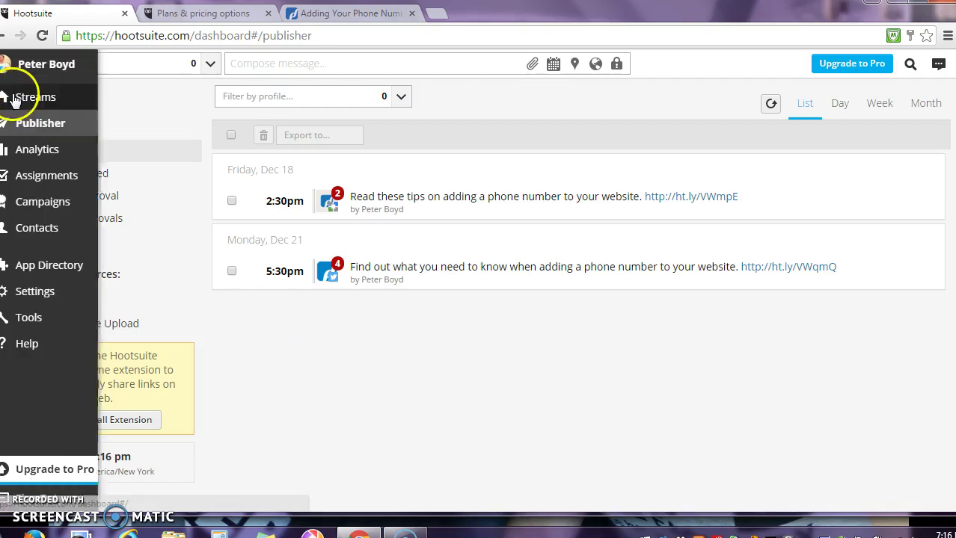
left_click(15, 96)
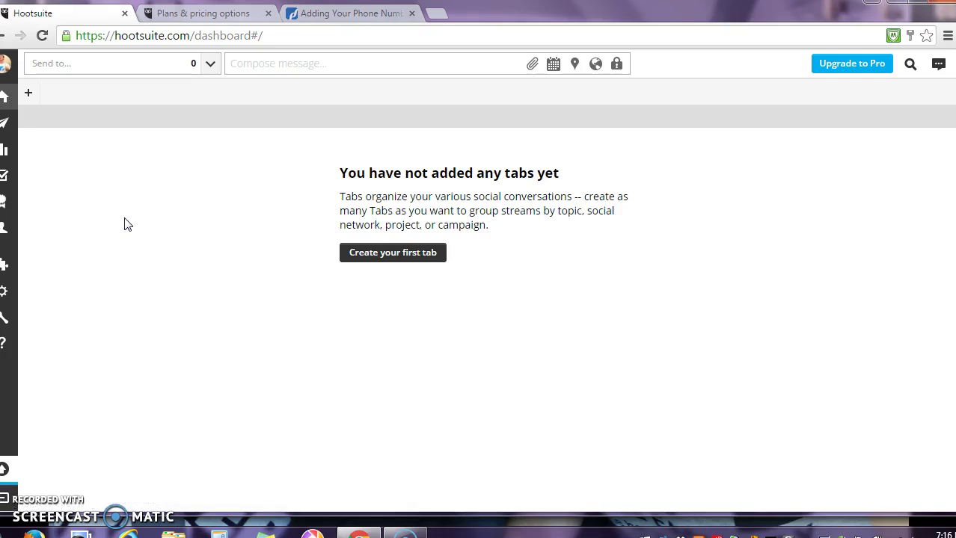
left_click(60, 63)
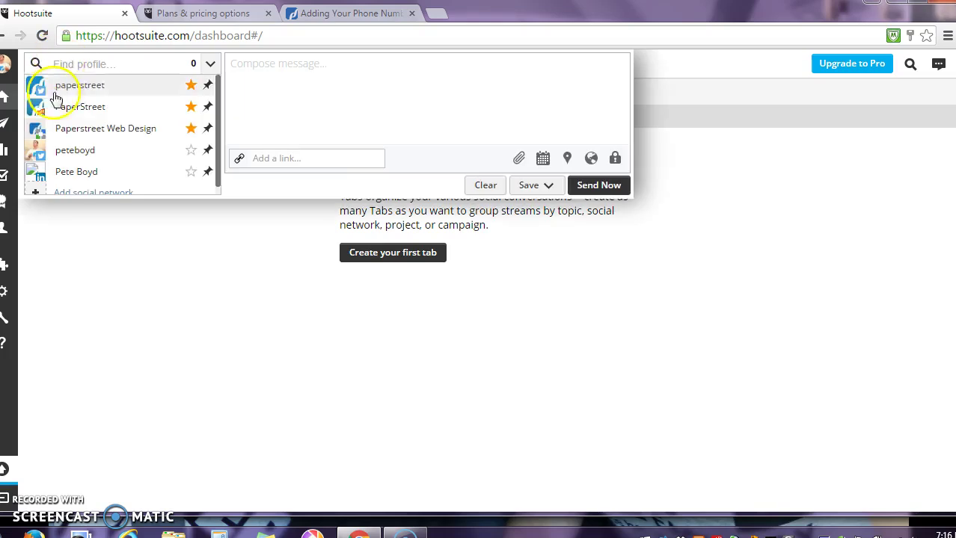
left_click(153, 278)
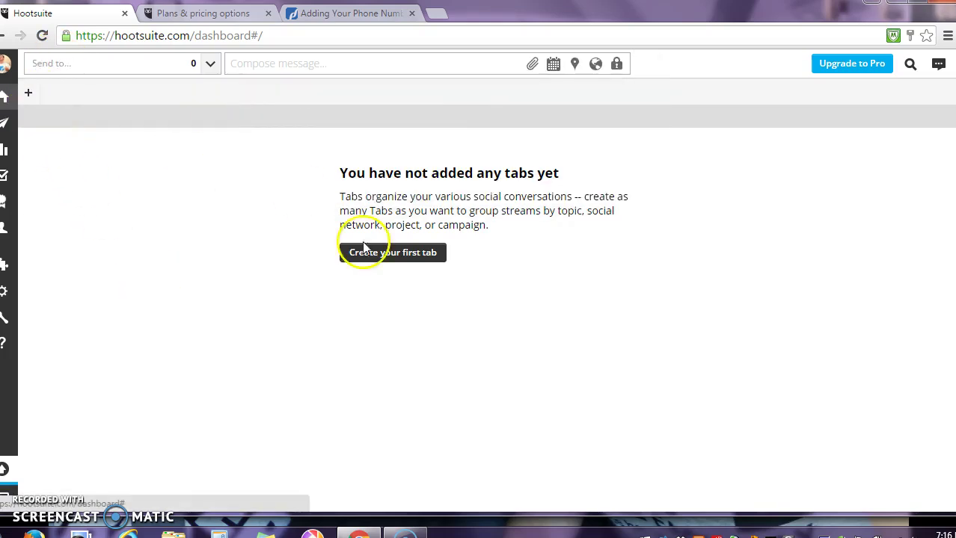
- Add a new dashboard tab and name it 'Posts'
left_click(28, 96)
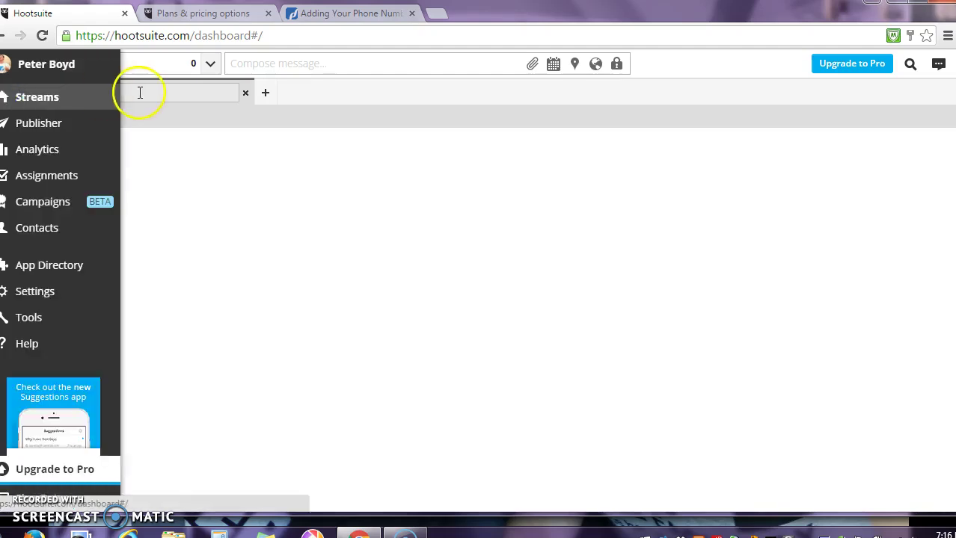
left_click(138, 93)
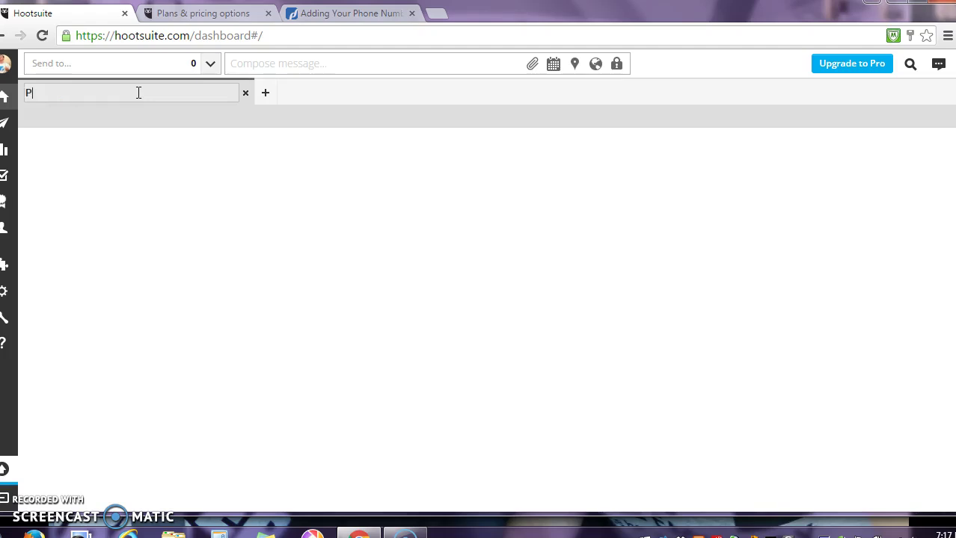
type("Posts")
key("Return")
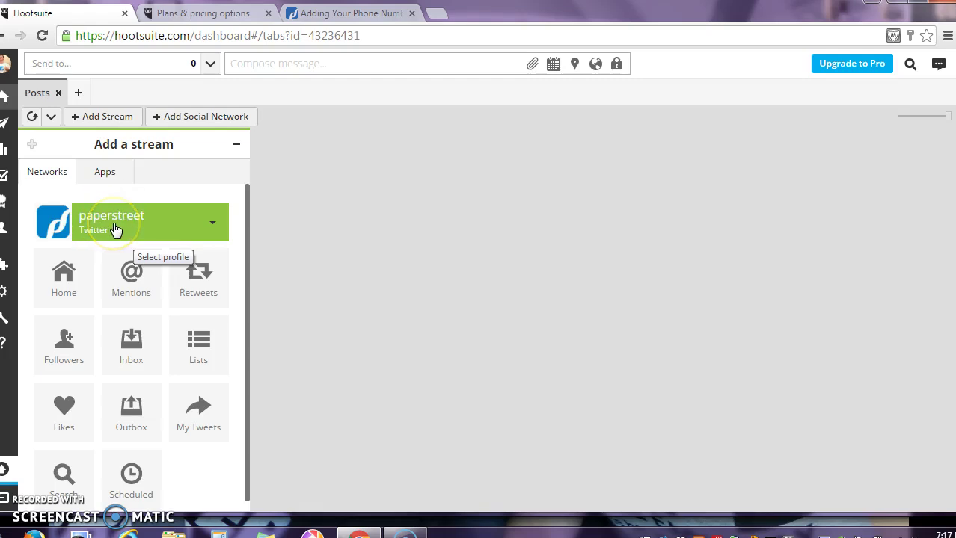
- Add paperstreet's My Tweets, PaperStreet Facebook Page's My Posts, and LinkedIn My Updates streams
left_click(208, 422)
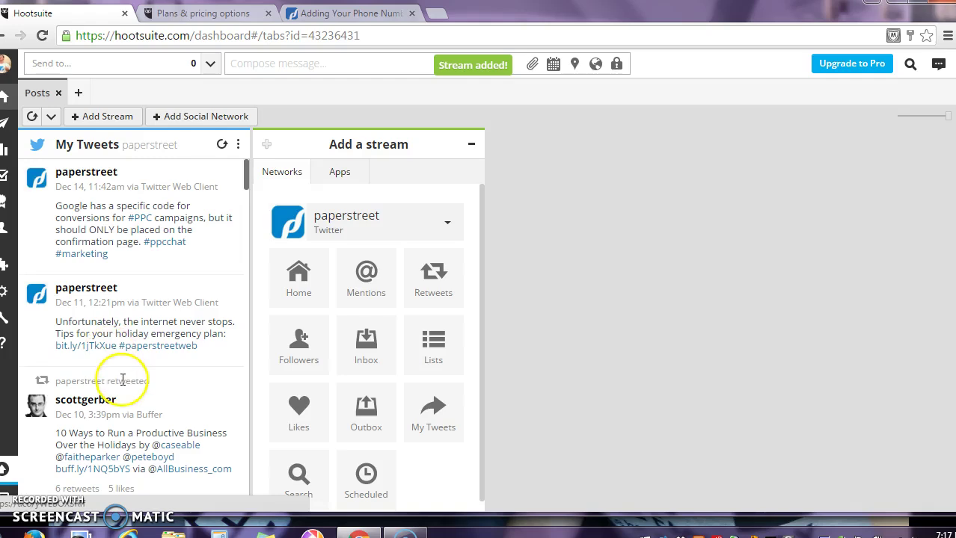
left_click(391, 219)
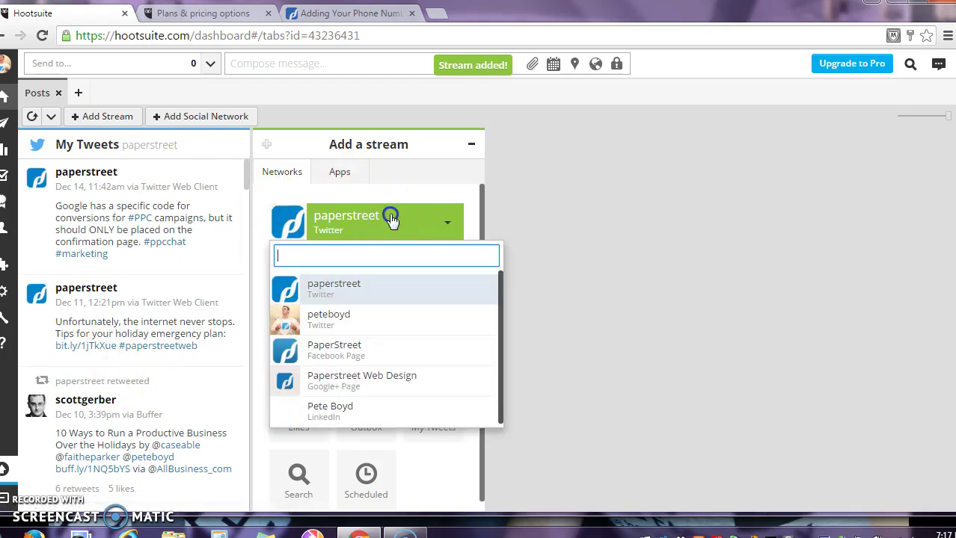
left_click(362, 358)
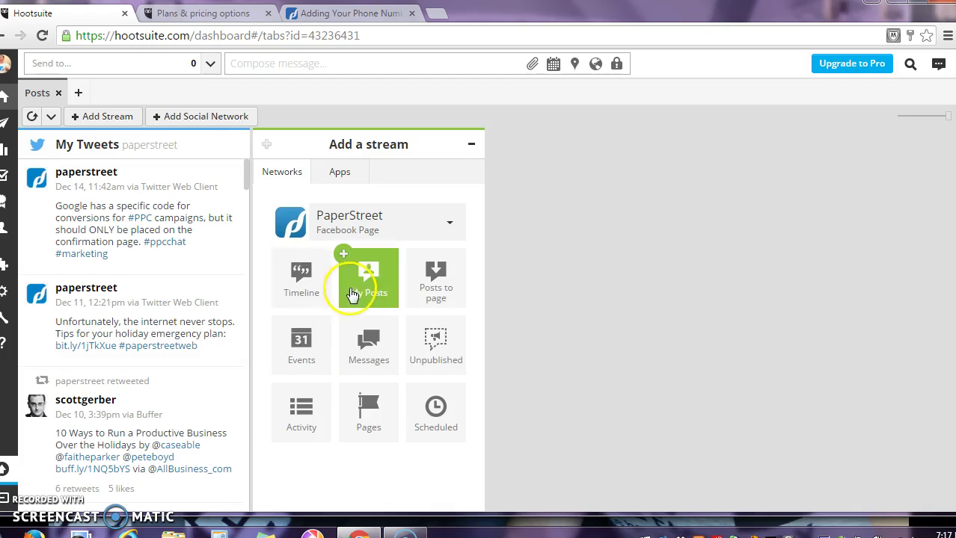
left_click(351, 291)
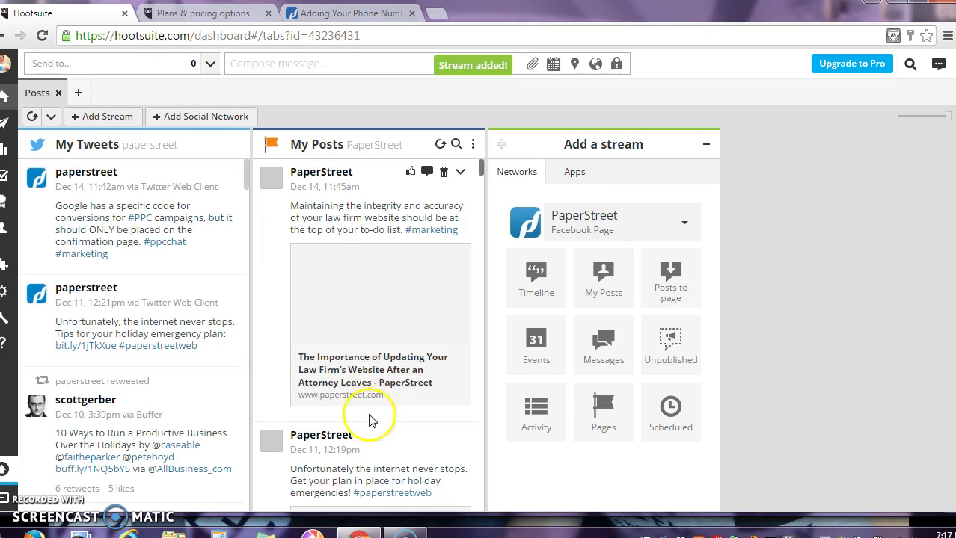
left_click(595, 214)
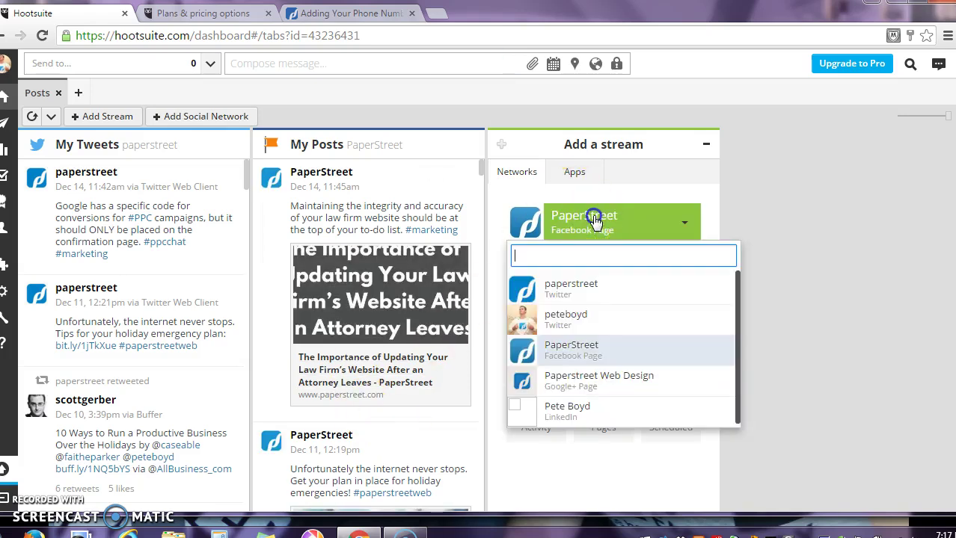
left_click(618, 410)
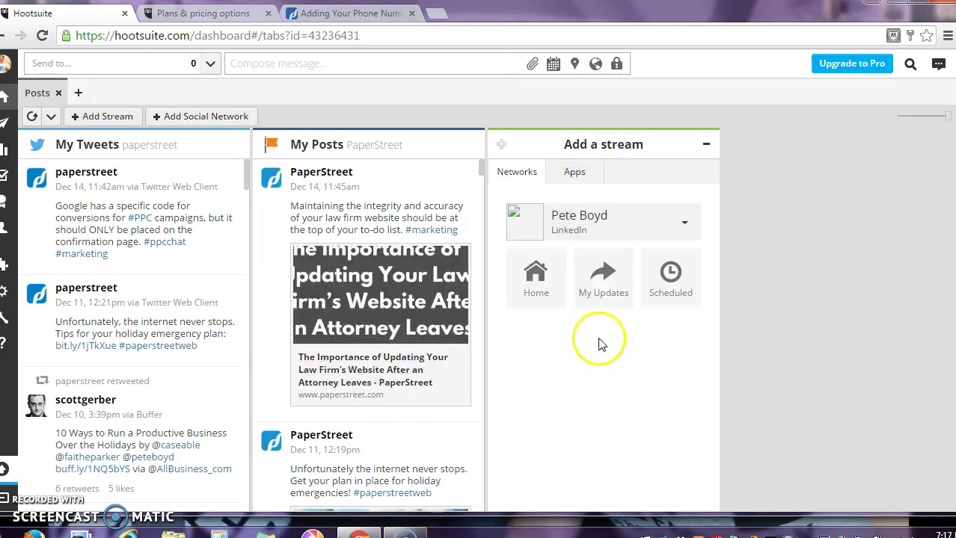
left_click(602, 289)
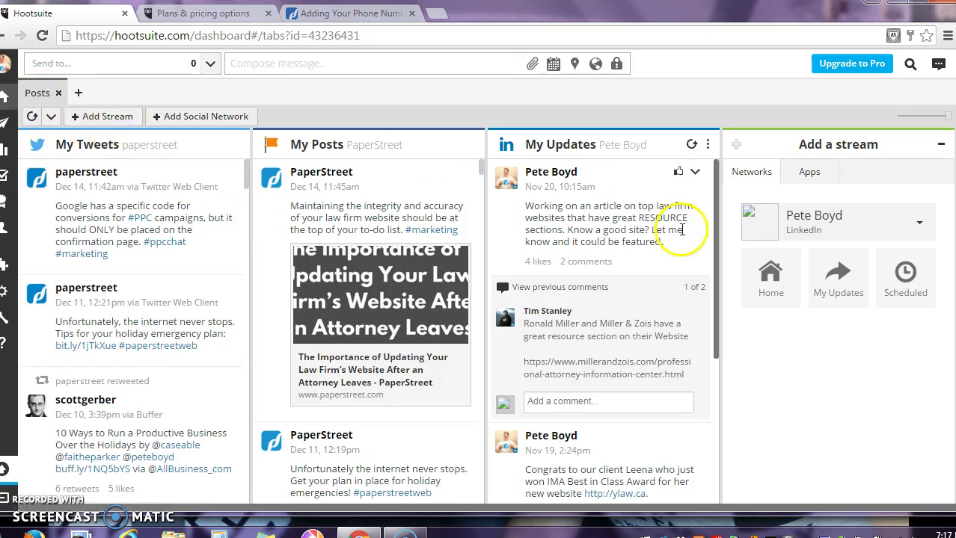
left_click(79, 65)
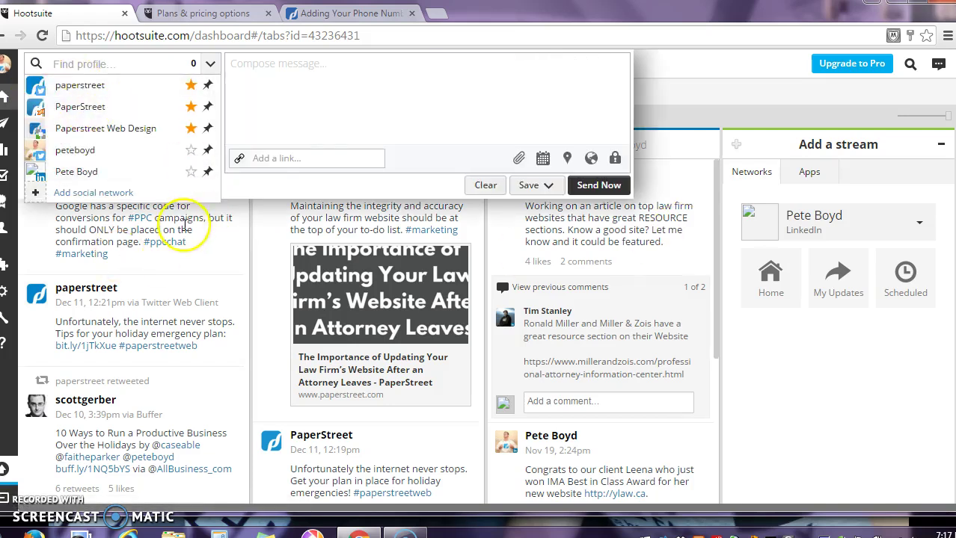
- Name the new dashboard tab 'Facebook'
left_click(78, 93)
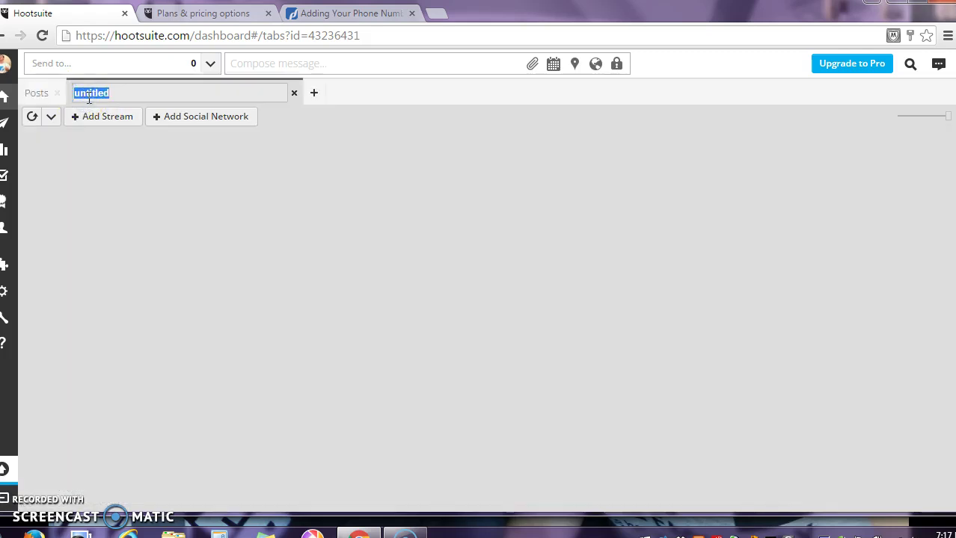
type("Facebook")
key("Return")
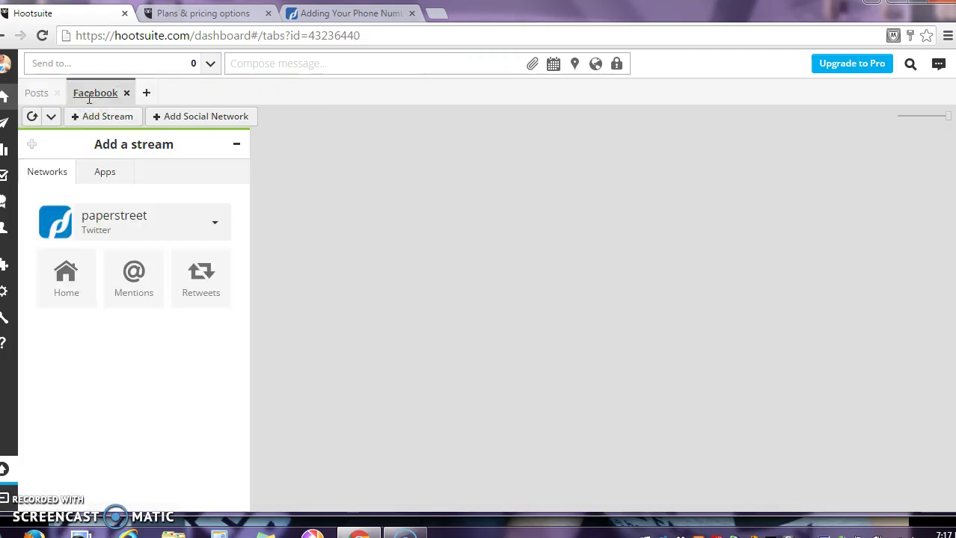
- Add the PaperStreet Facebook Page's Scheduled, My Posts and Events streams to the tab
left_click(112, 221)
left_click(128, 343)
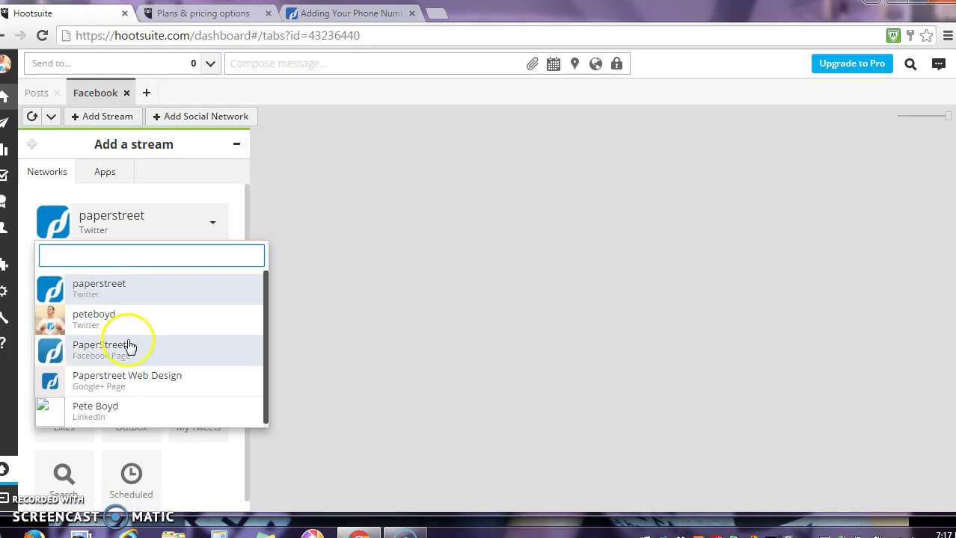
left_click(127, 200)
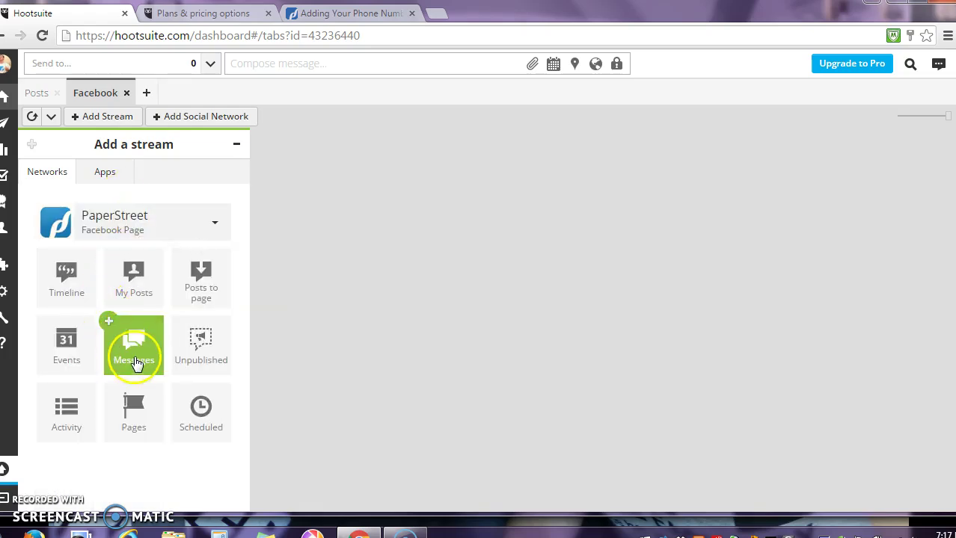
left_click(200, 412)
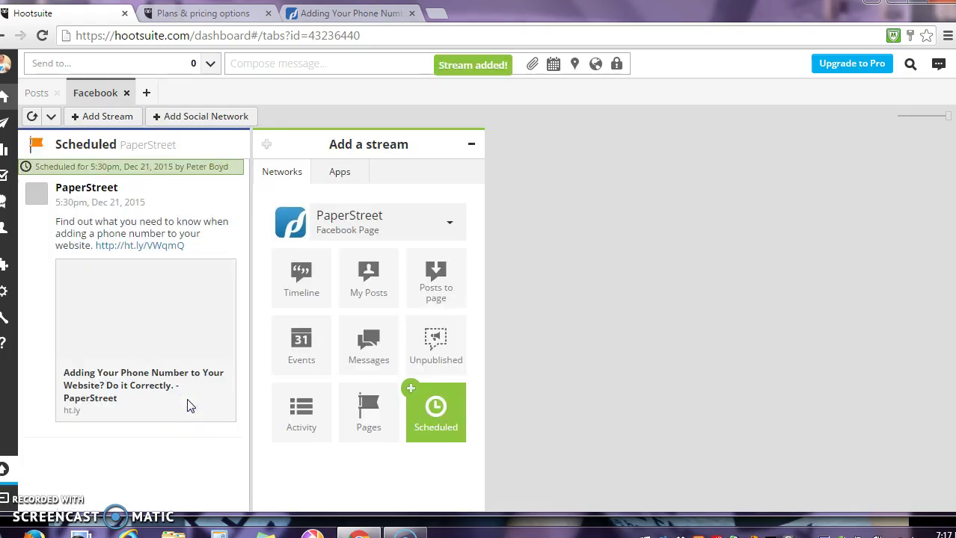
left_click(371, 280)
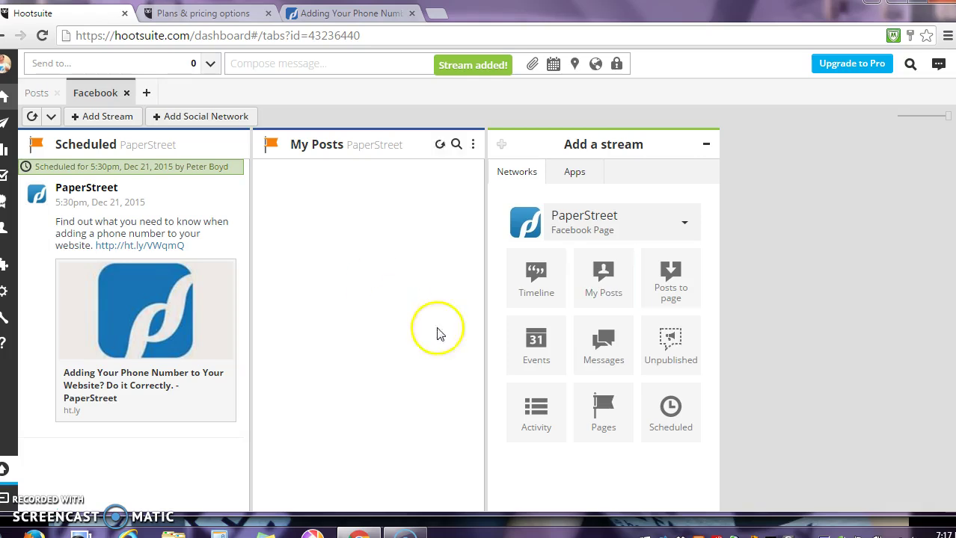
left_click(544, 352)
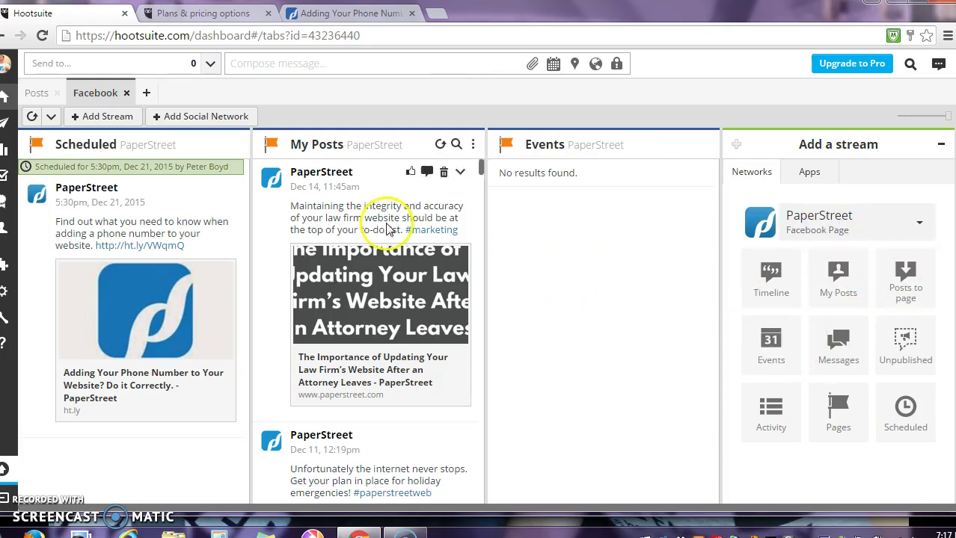
- Add a third tab left as 'untitled', close the compose panel, and return to Posts
left_click(146, 95)
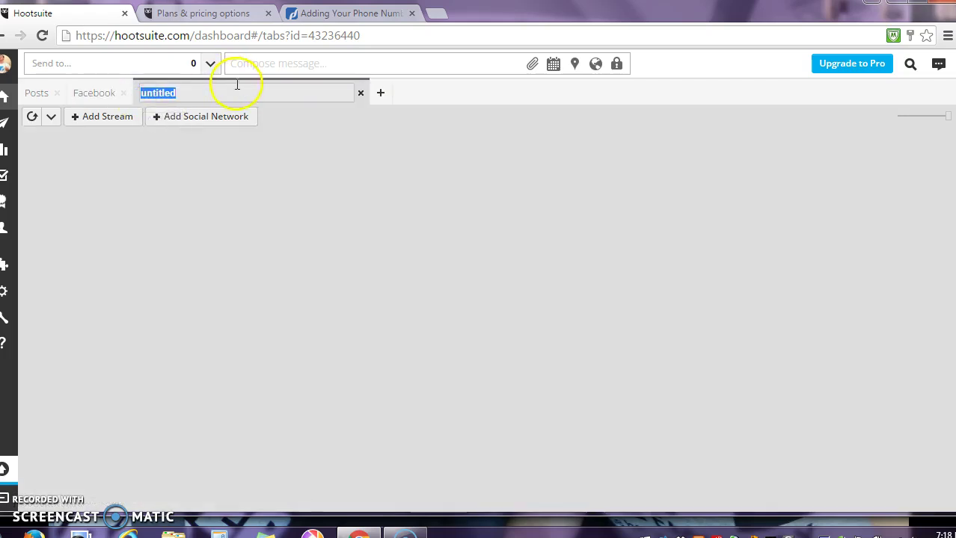
left_click(103, 63)
left_click(485, 187)
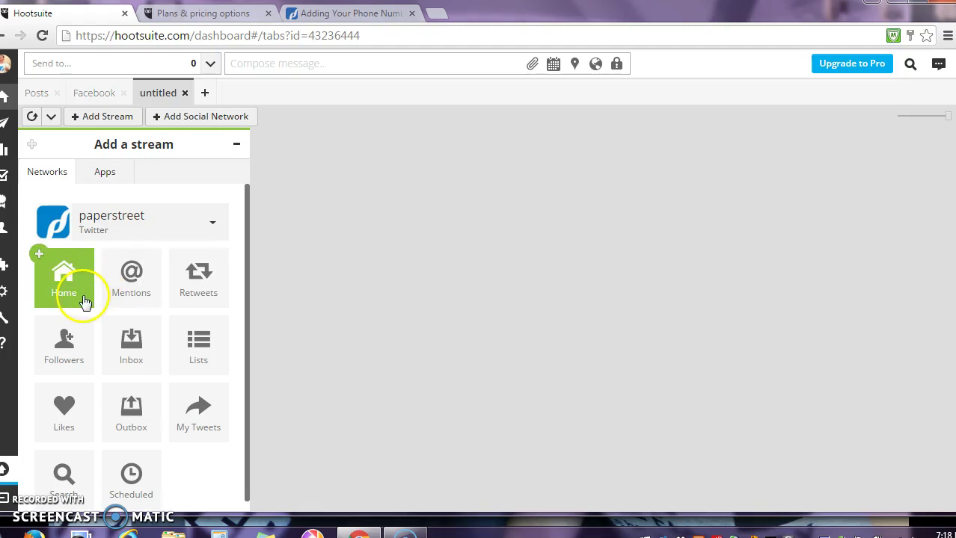
left_click(40, 91)
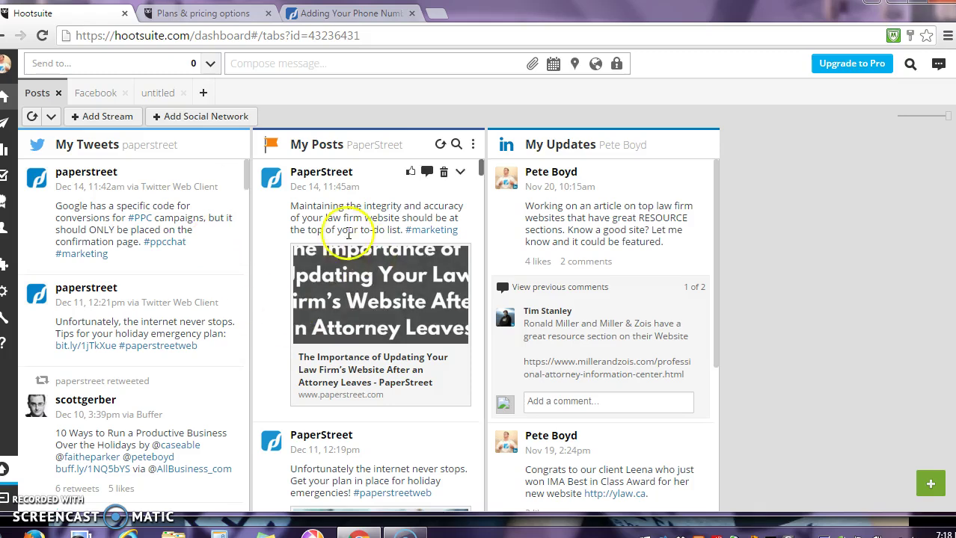
left_click(341, 66)
left_click(724, 203)
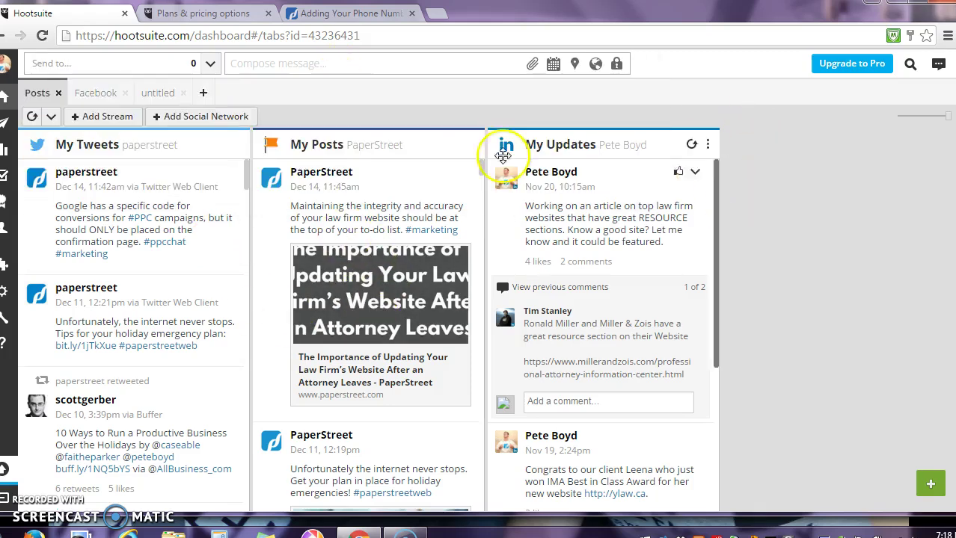
left_click(180, 64)
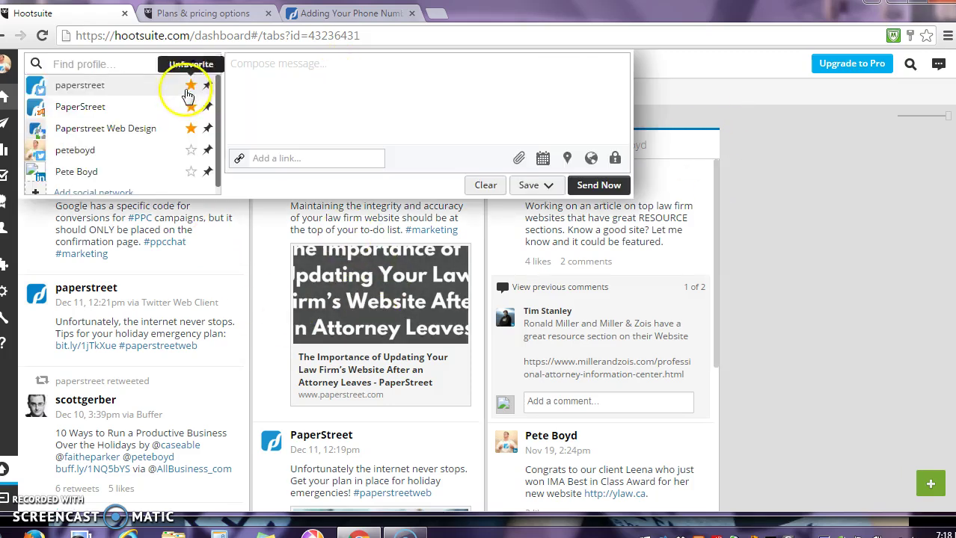
left_click(772, 267)
left_click(223, 63)
left_click(470, 251)
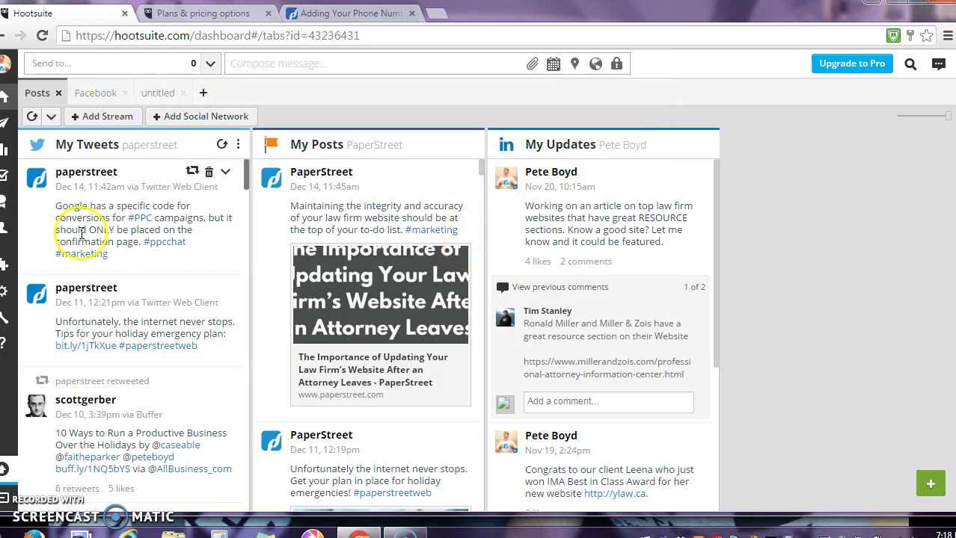
mouse_move(11, 149)
left_click(8, 222)
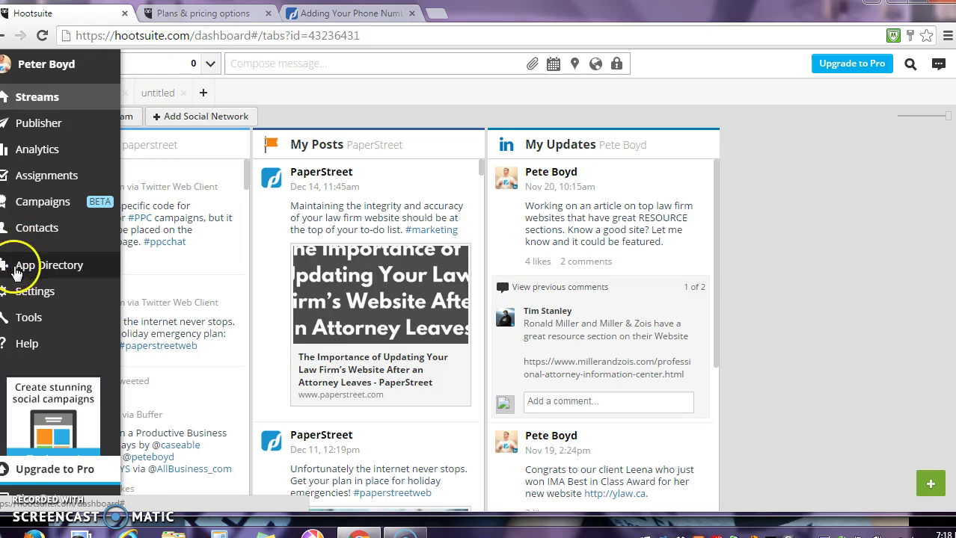